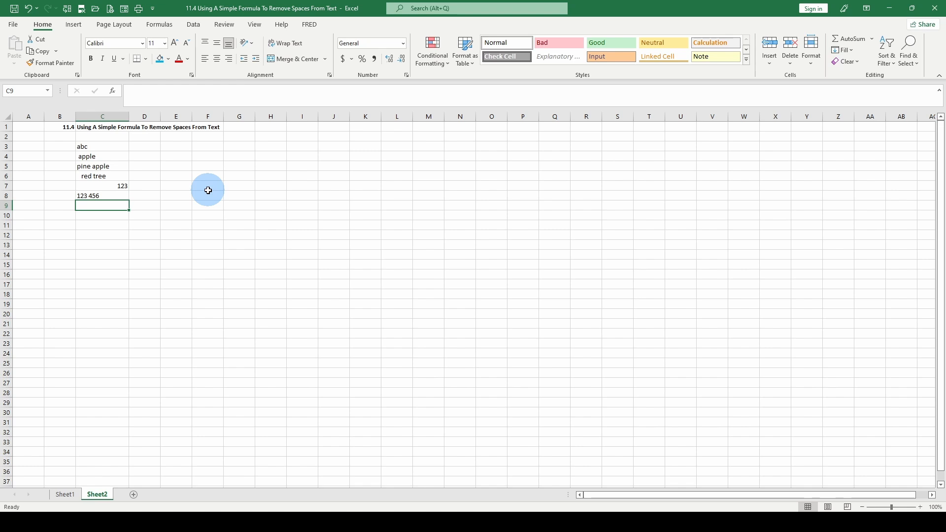
# Step: Select the spaced sample entries from 'abc' to '123 456' in C3:C8
pyautogui.moveTo(105, 145); pyautogui.dragTo(118, 196)
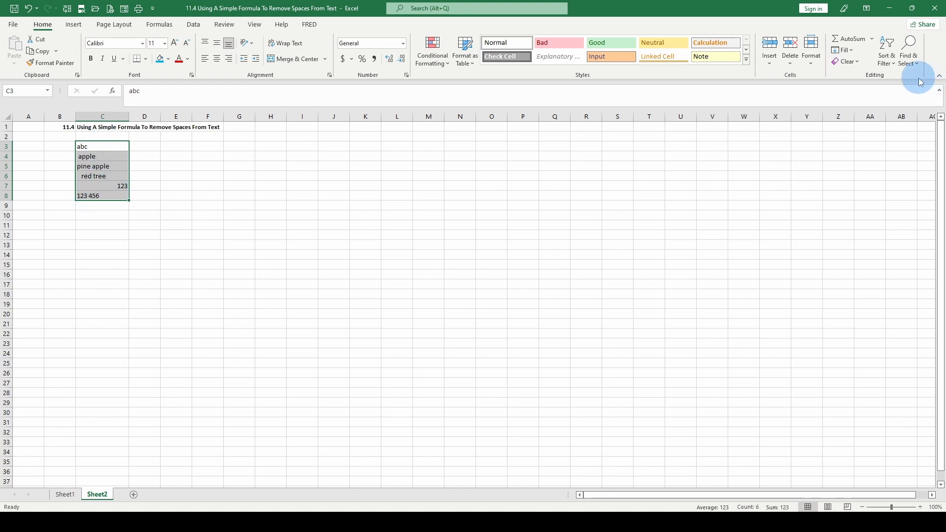
# Step: In Find and Replace, clear the previous Find what and Replace with entries
pyautogui.click(915, 60)
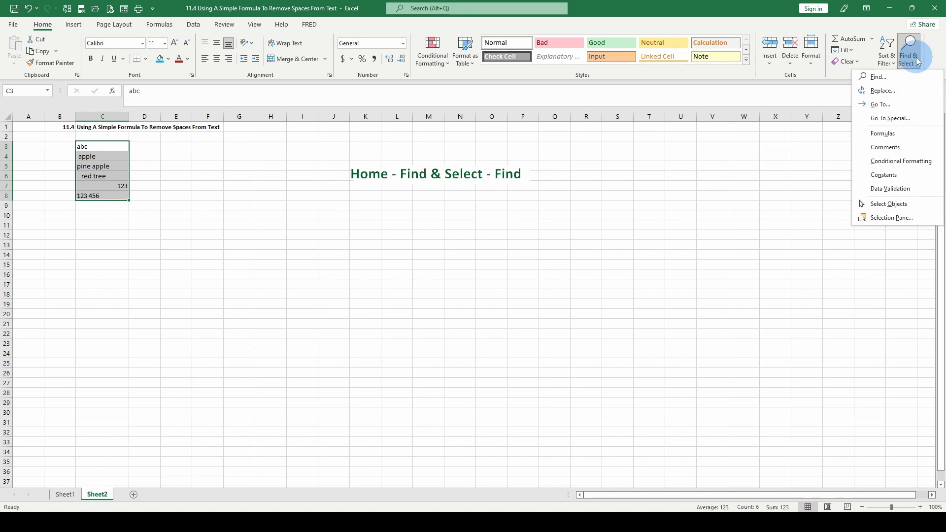
pyautogui.click(882, 91)
pyautogui.doubleClick(417, 268)
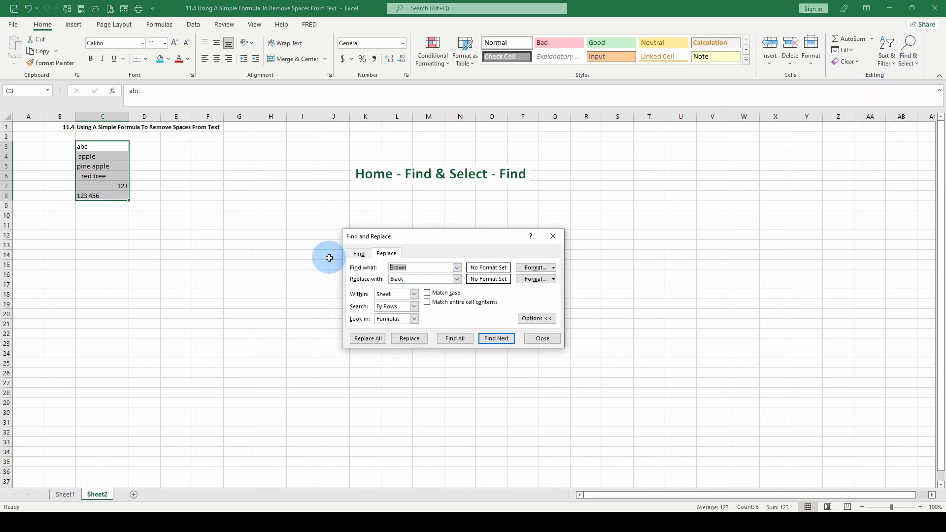
pyautogui.press('BackSpace')
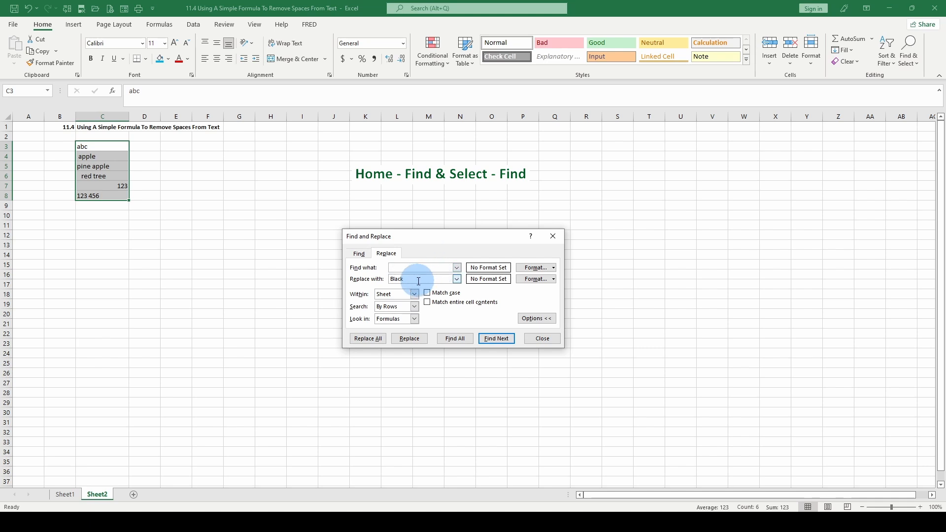
pyautogui.moveTo(419, 280); pyautogui.dragTo(391, 279)
pyautogui.press('BackSpace')
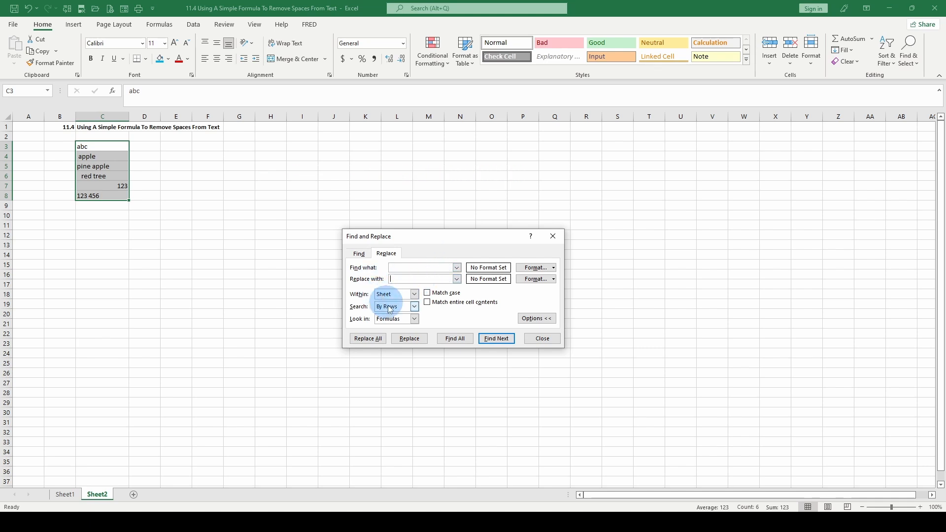
# Step: Step through the spaced cells with Find Next, then Replace All and dismiss the count
pyautogui.click(497, 338)
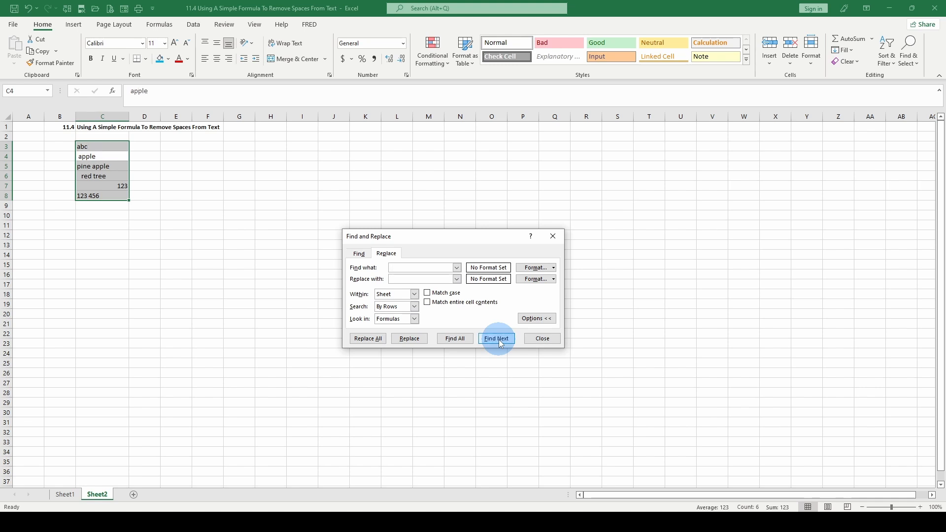
pyautogui.click(499, 339)
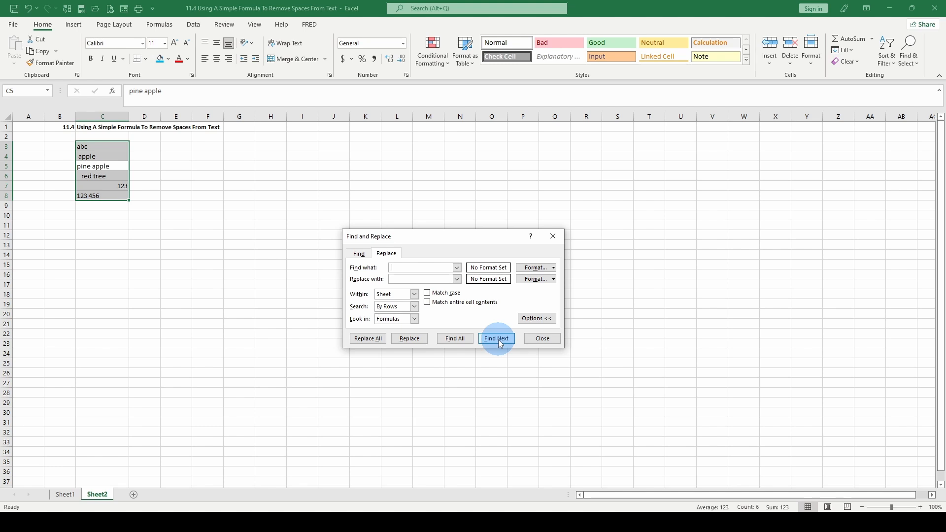
pyautogui.click(498, 339)
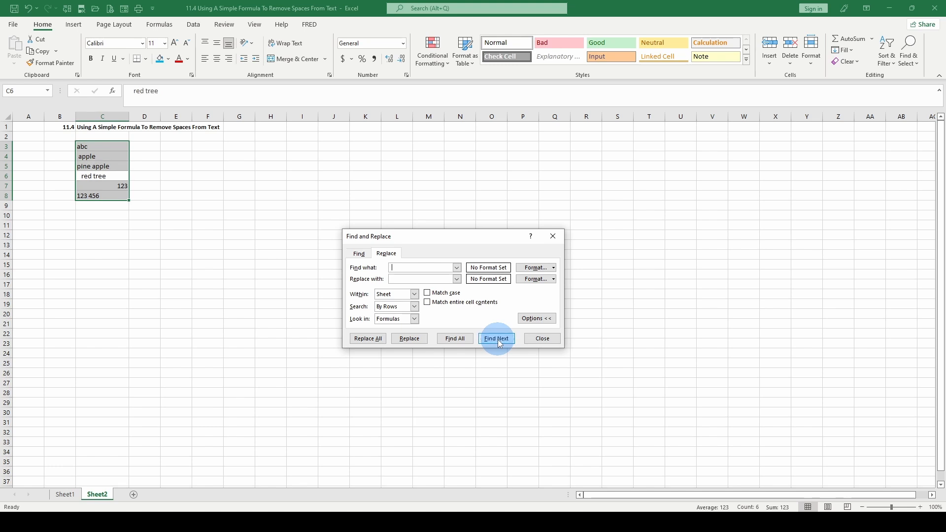
pyautogui.click(498, 339)
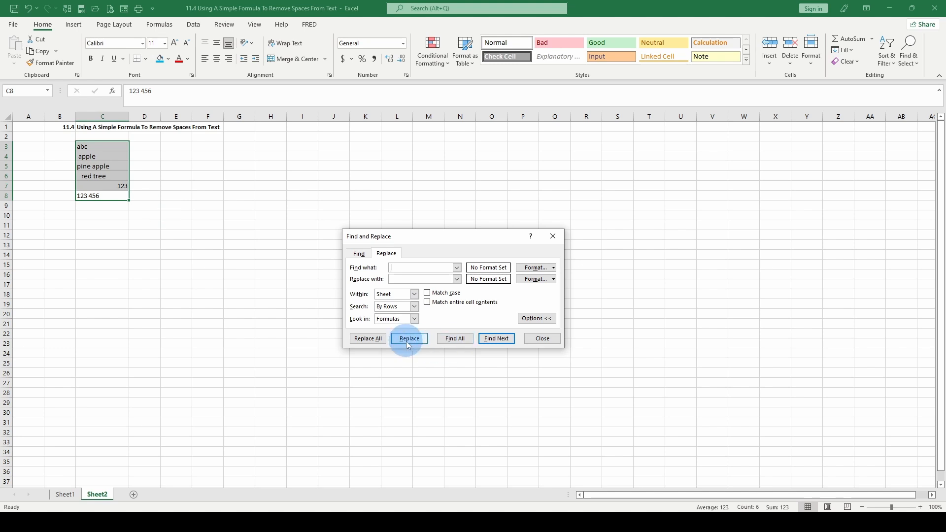
pyautogui.click(370, 339)
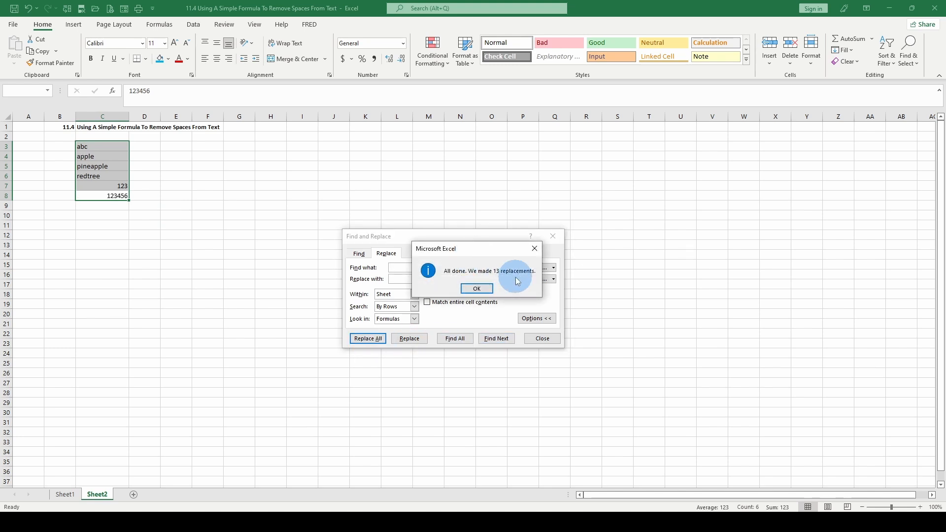
pyautogui.click(466, 289)
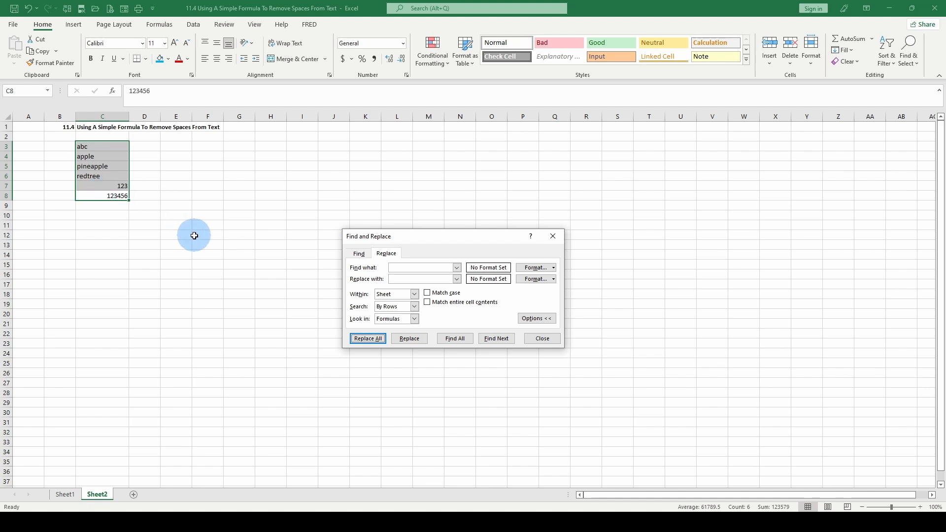
# Step: Close Find and Replace, undo the space removal, and select D3
pyautogui.click(548, 342)
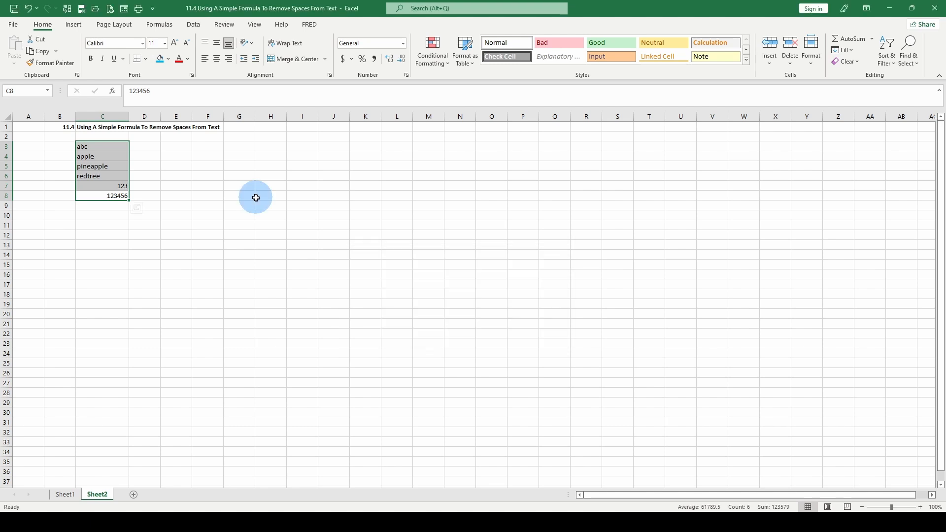
pyautogui.click(26, 12)
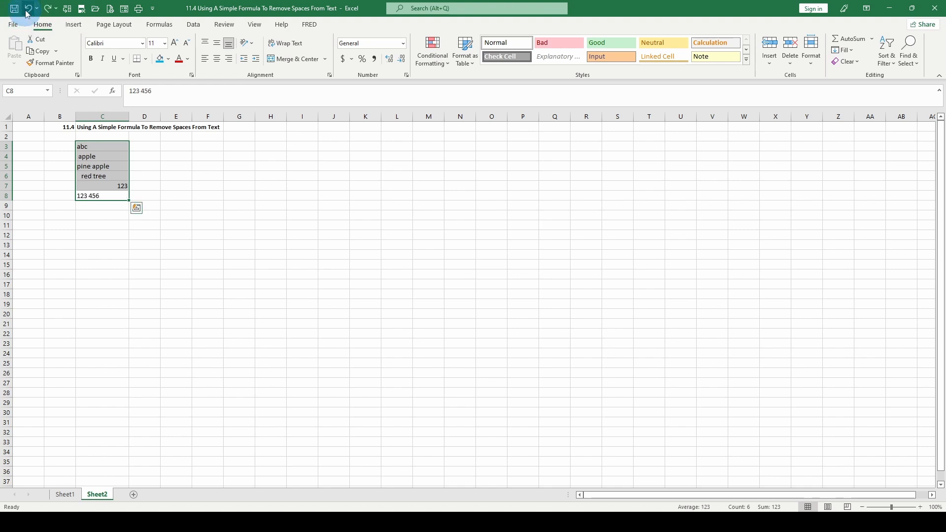
pyautogui.click(159, 146)
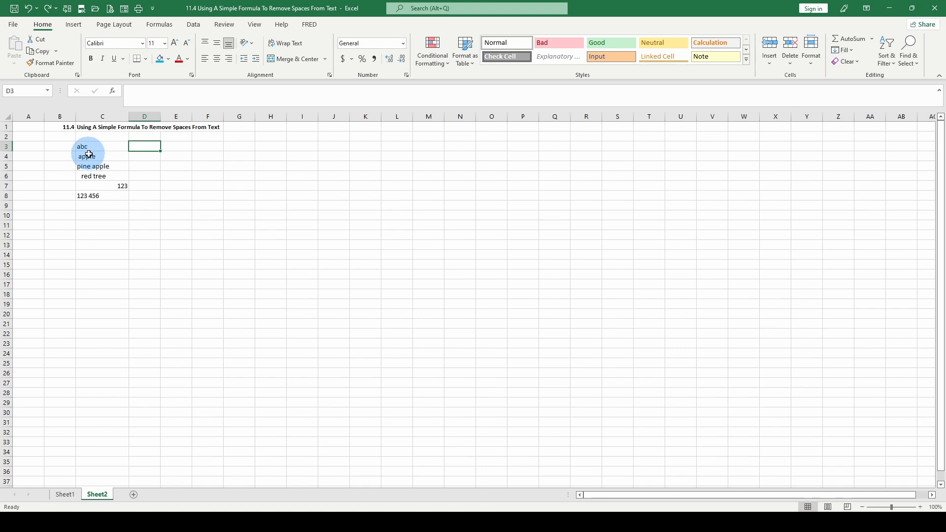
# Step: Delete the trailing space after '123 456' in C8
pyautogui.click(95, 186)
pyautogui.click(78, 196)
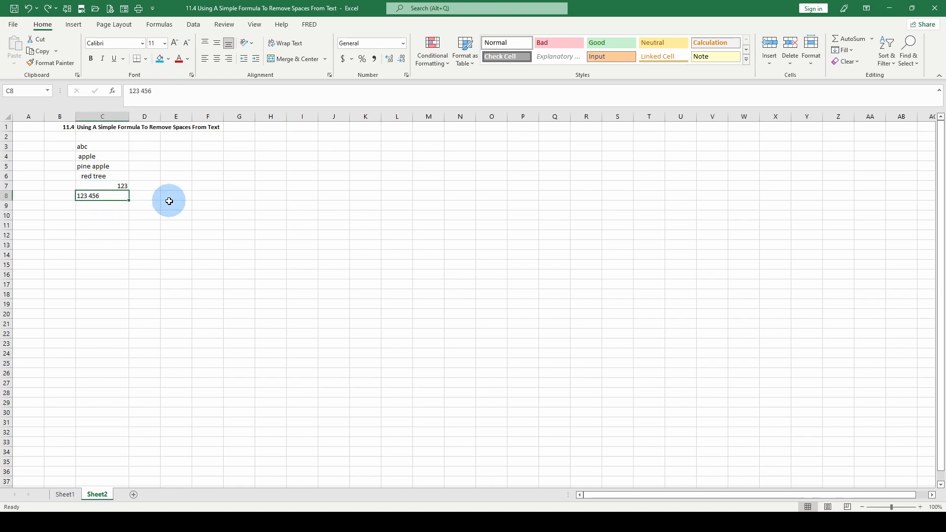
pyautogui.click(180, 92)
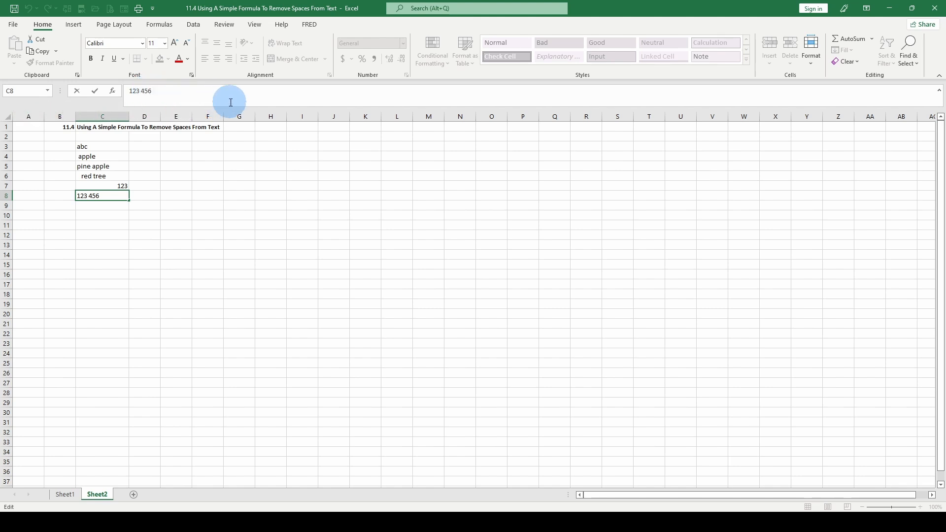
pyautogui.press('BackSpace')
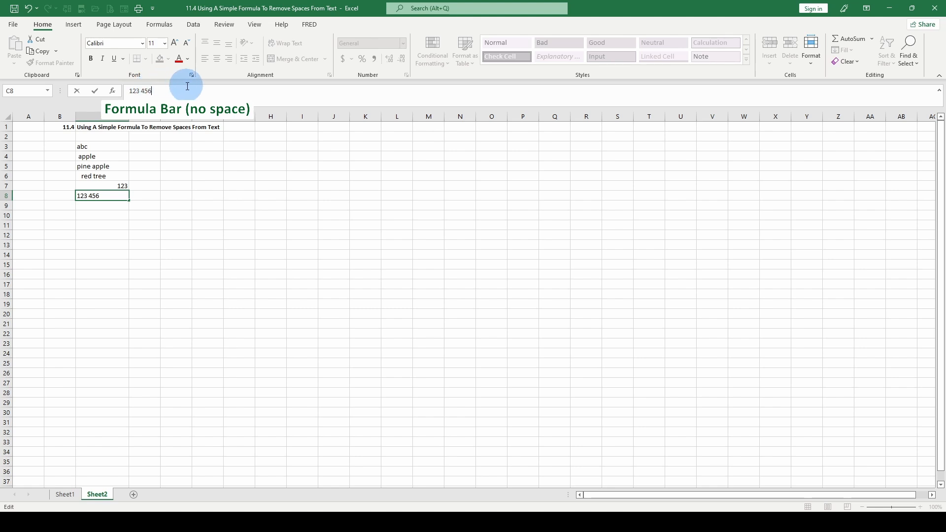
# Step: Check C7 and C6 in the formula bar for stray spaces
pyautogui.click(111, 186)
pyautogui.click(151, 91)
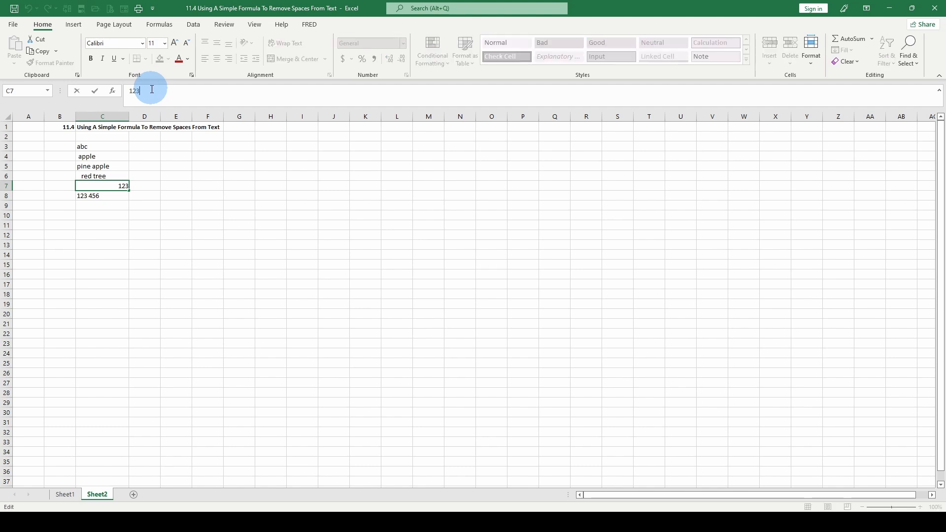
pyautogui.click(162, 90)
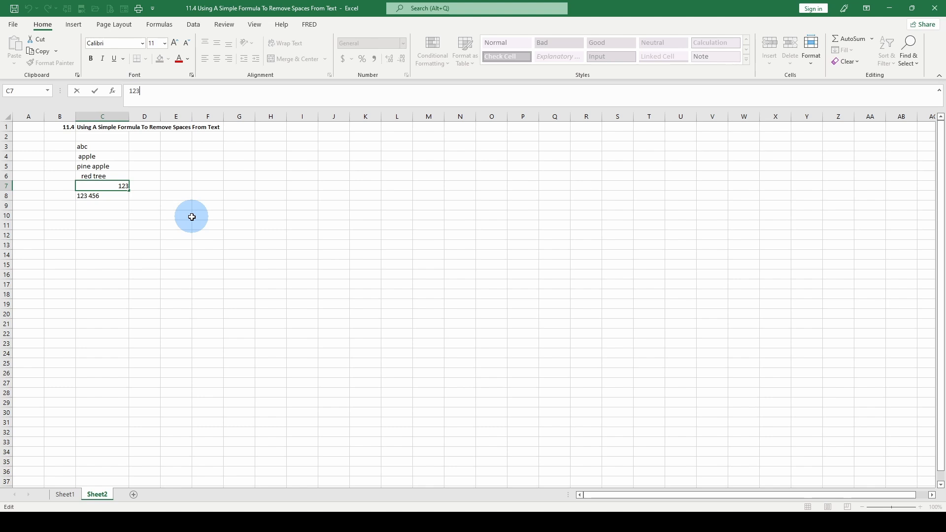
pyautogui.press('Escape')
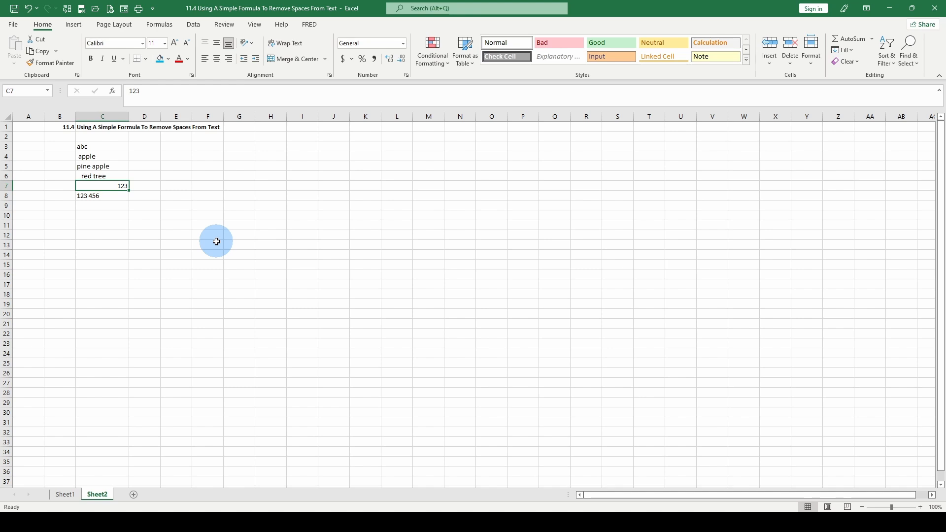
pyautogui.click(116, 177)
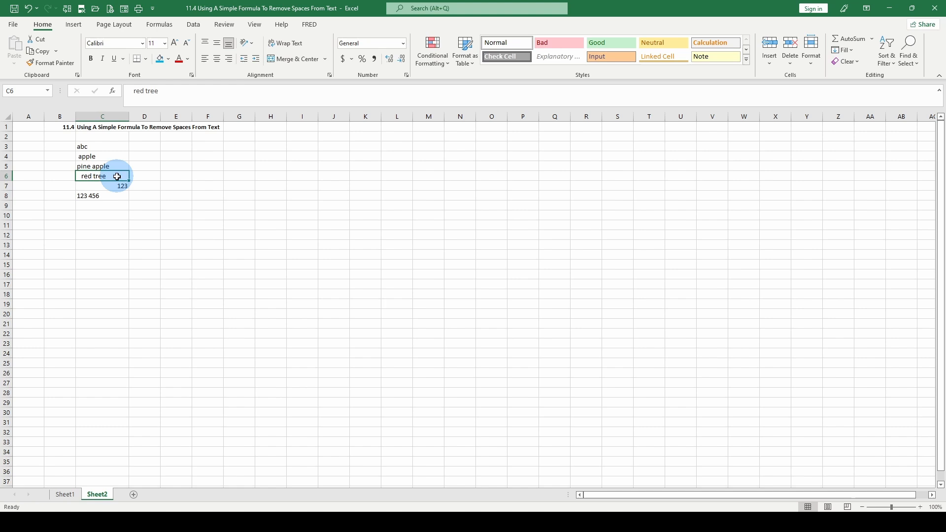
pyautogui.click(202, 99)
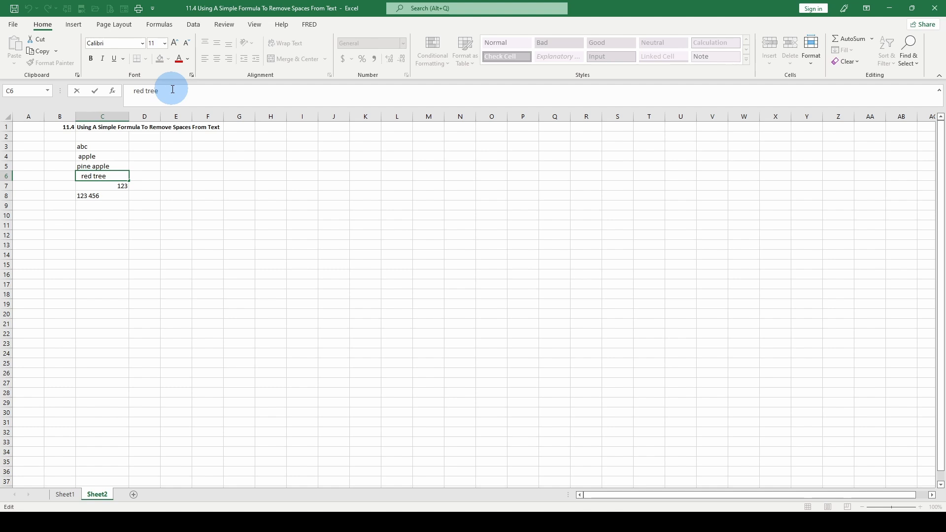
# Step: Inspect C5, C4 and C3 in the formula bar for stray spaces
pyautogui.click(96, 166)
pyautogui.click(183, 97)
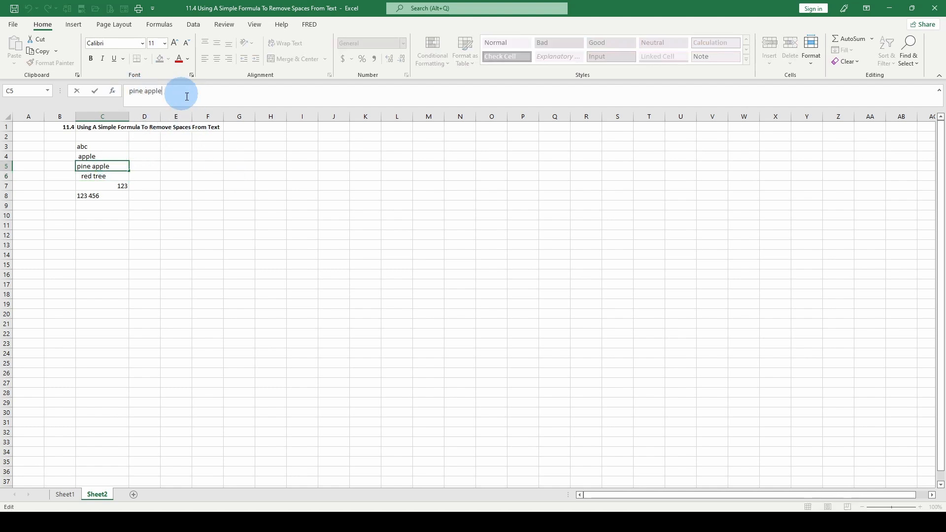
pyautogui.click(100, 155)
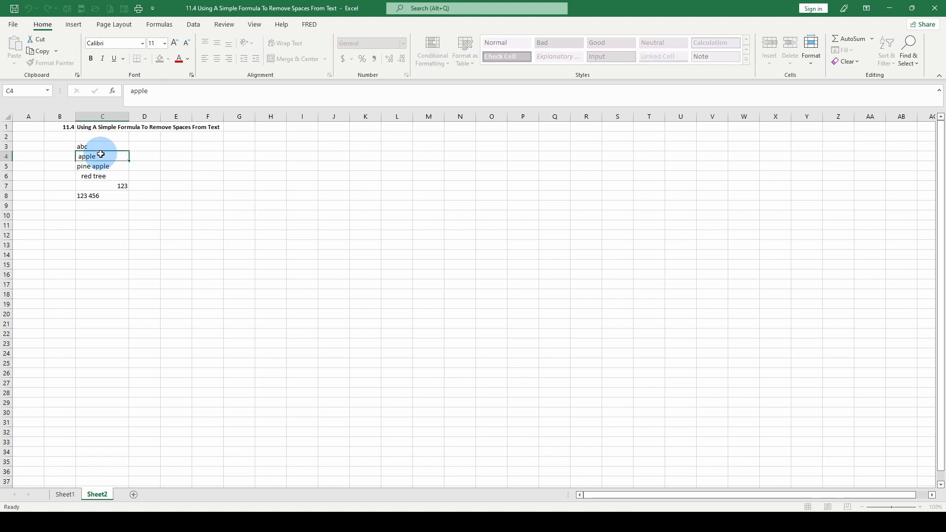
pyautogui.click(125, 90)
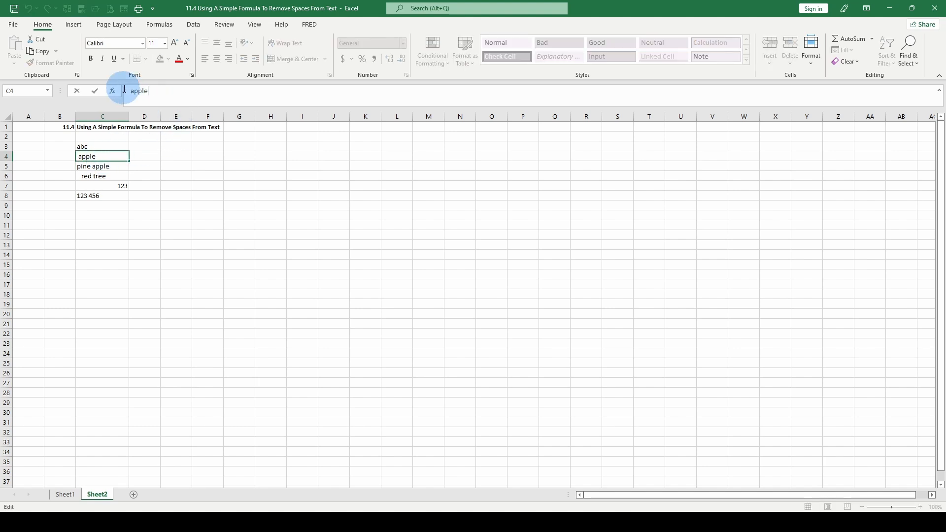
pyautogui.click(162, 94)
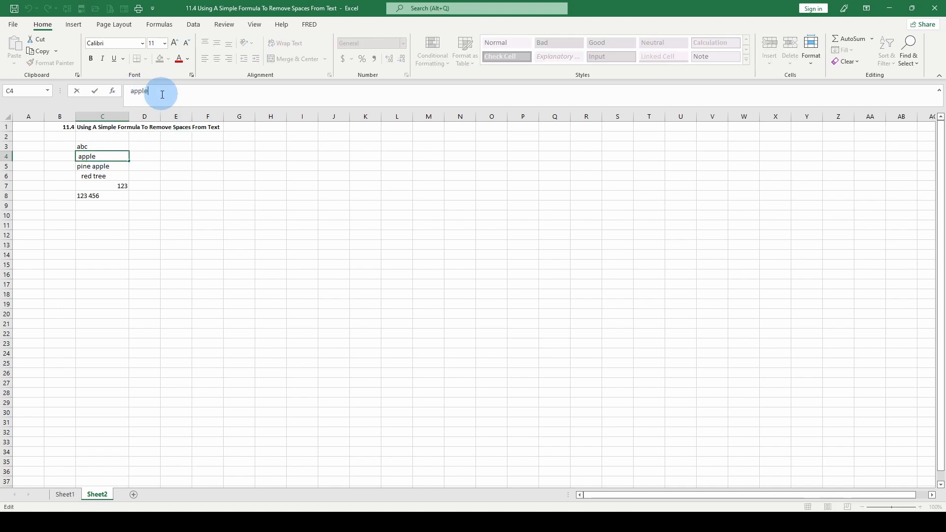
pyautogui.click(102, 146)
pyautogui.click(189, 101)
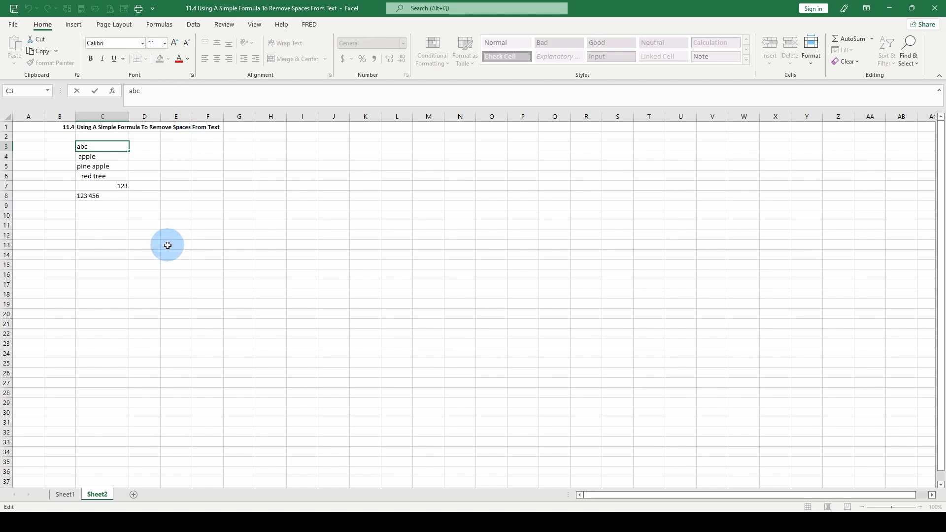
pyautogui.press('Tab')
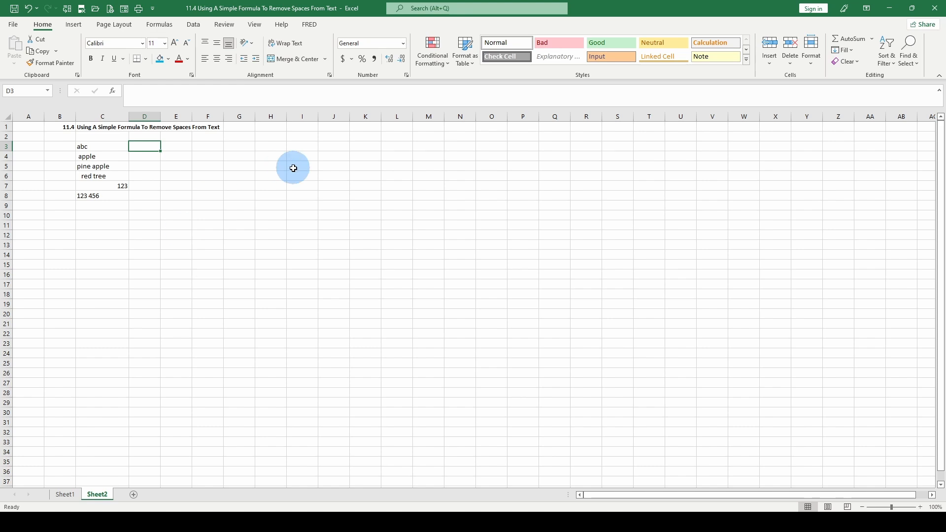
# Step: Insert =TRIM(C3) in D3 from Formulas > Text, returning 'abc'
pyautogui.click(161, 27)
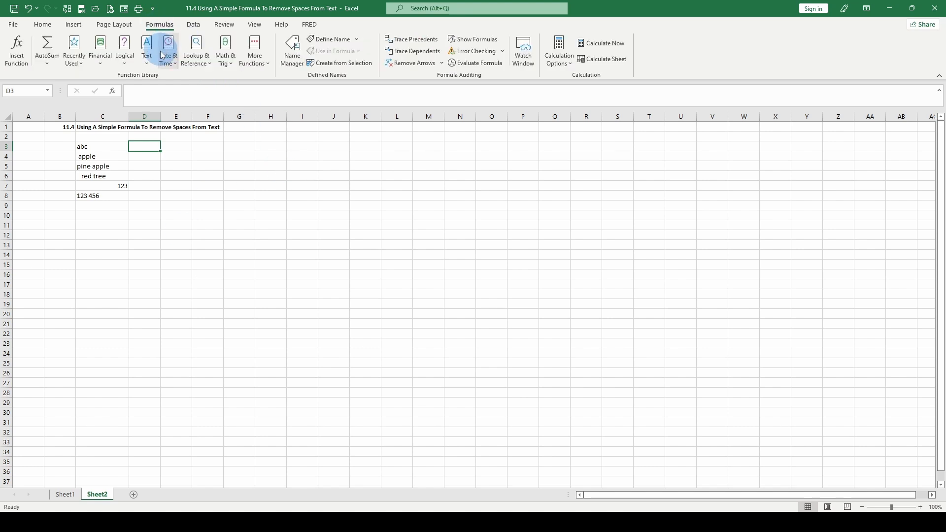
pyautogui.click(148, 57)
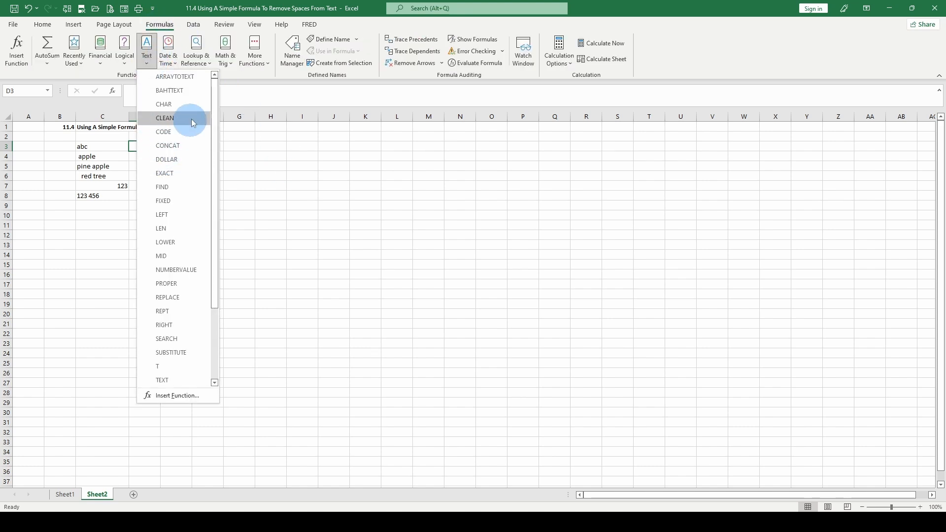
pyautogui.scroll(-2, 182, 345)
pyautogui.click(168, 351)
pyautogui.moveTo(150, 230); pyautogui.dragTo(200, 250)
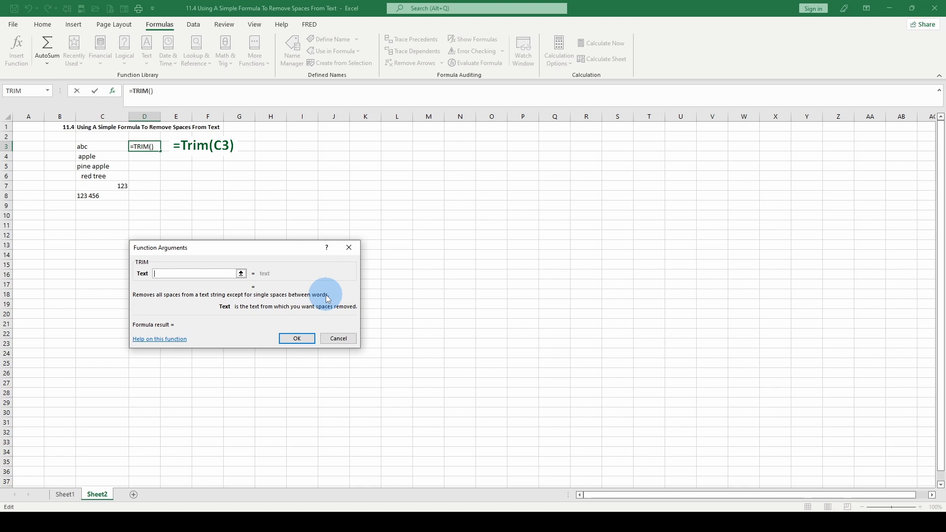
pyautogui.click(96, 146)
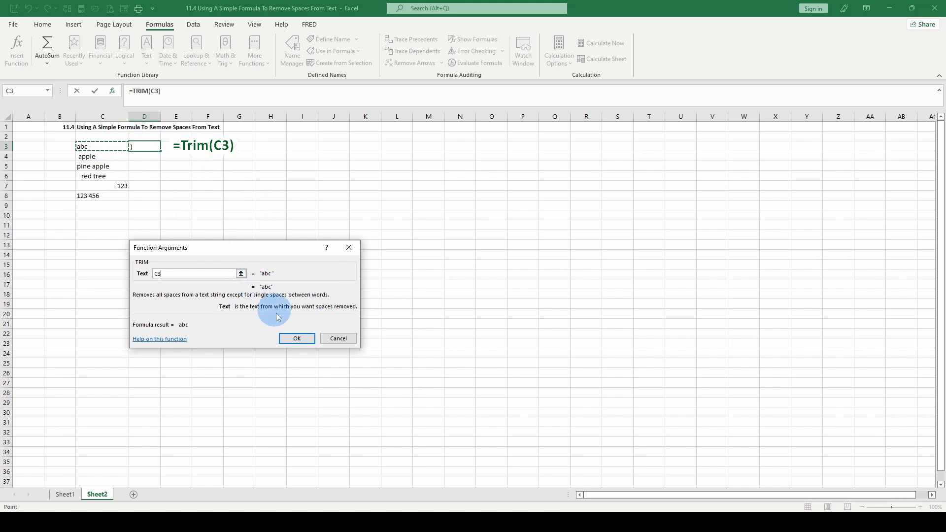
pyautogui.click(298, 339)
pyautogui.click(148, 147)
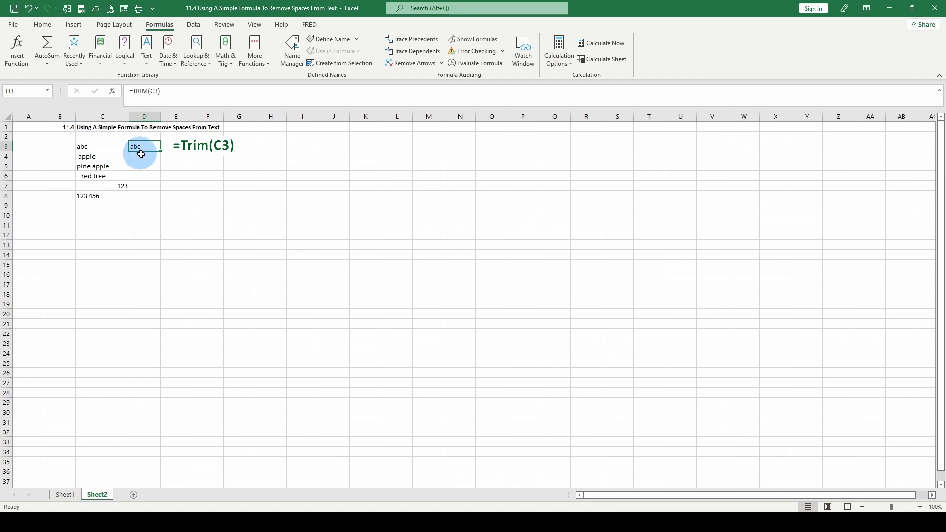
# Step: Fill the TRIM formula from D3 down to D8 and select D3:D8
pyautogui.moveTo(150, 146); pyautogui.dragTo(158, 195)
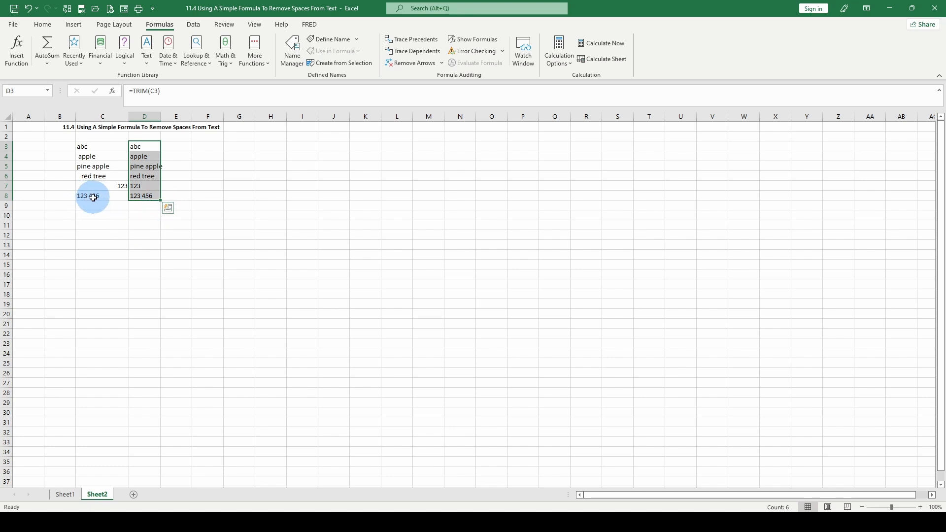
pyautogui.click(155, 188)
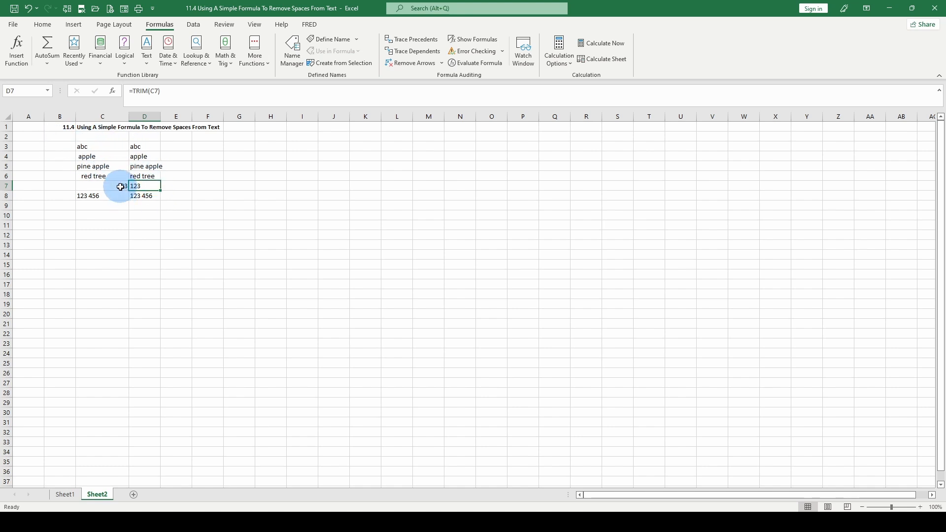
pyautogui.moveTo(142, 147); pyautogui.dragTo(147, 193)
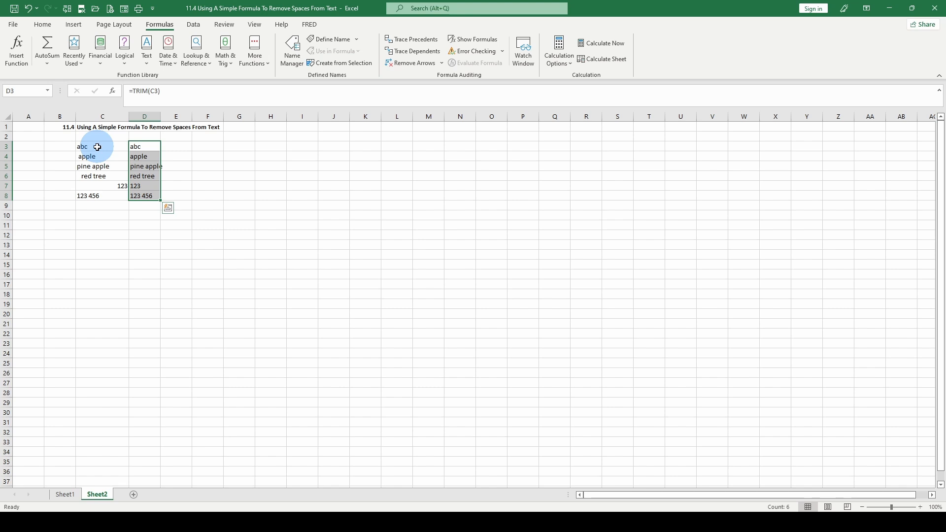
# Step: Copy D3:D8, paste as values over C3:C8, and delete the helper formulas
pyautogui.rightClick(142, 158)
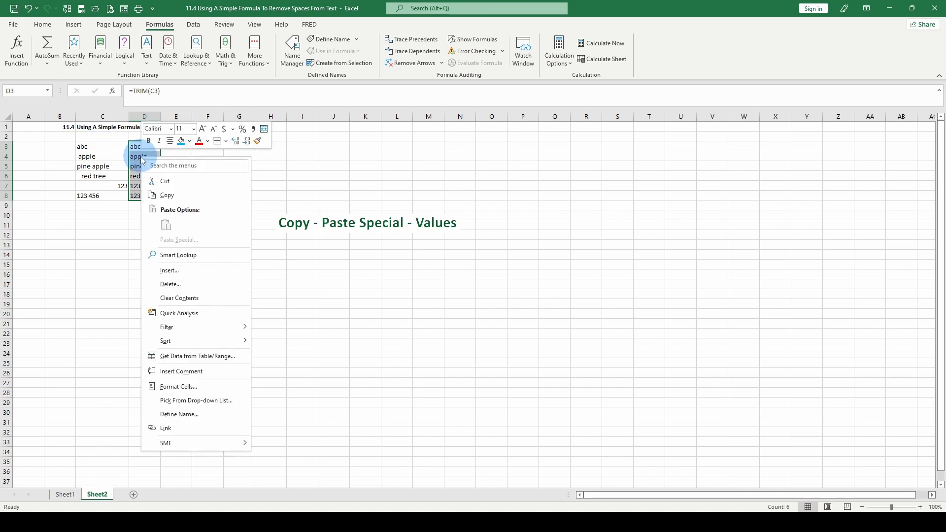
pyautogui.click(167, 195)
pyautogui.click(91, 145)
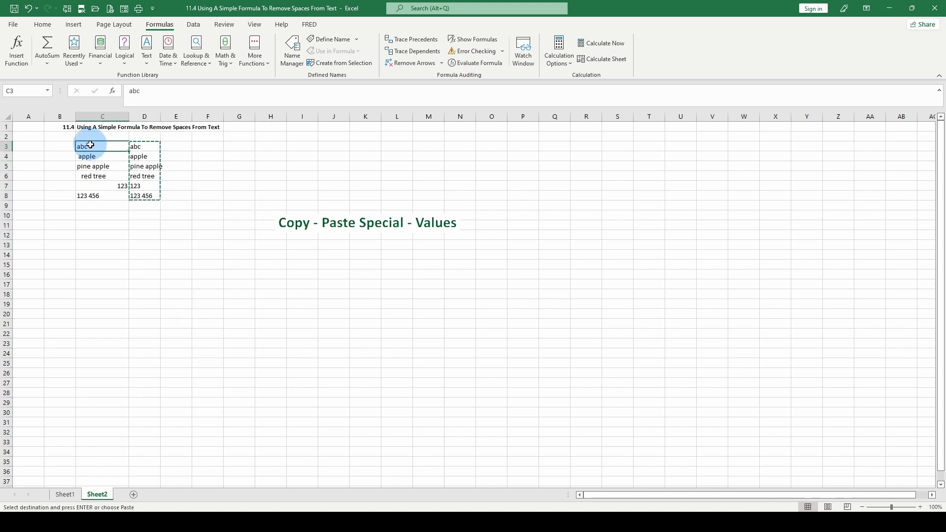
pyautogui.rightClick(92, 146)
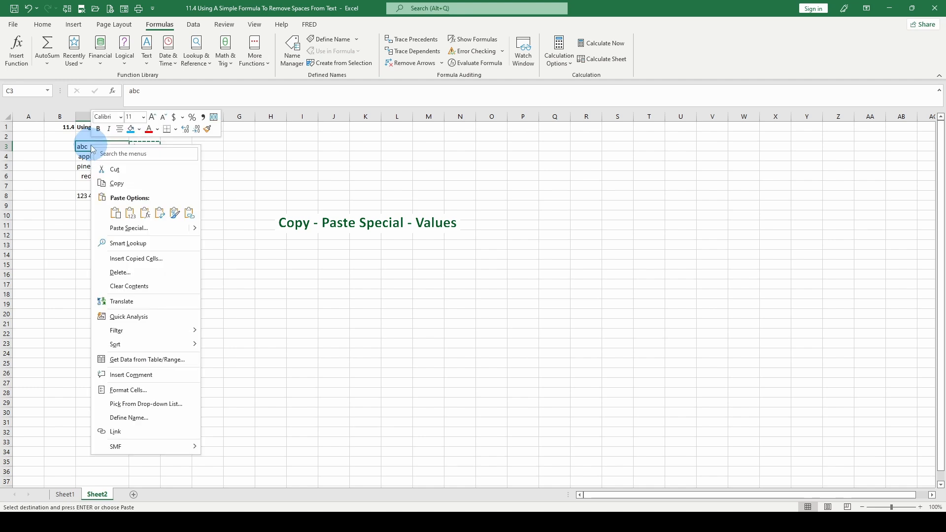
pyautogui.click(130, 213)
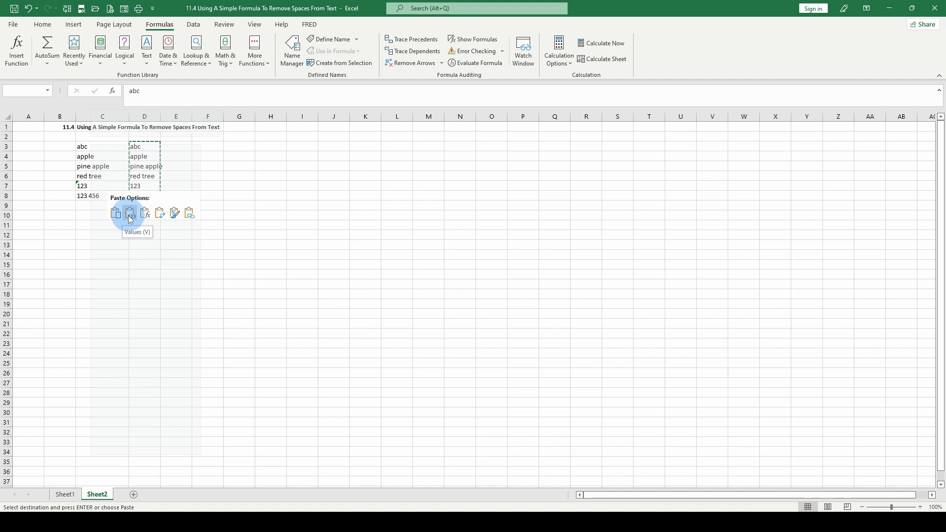
pyautogui.click(130, 217)
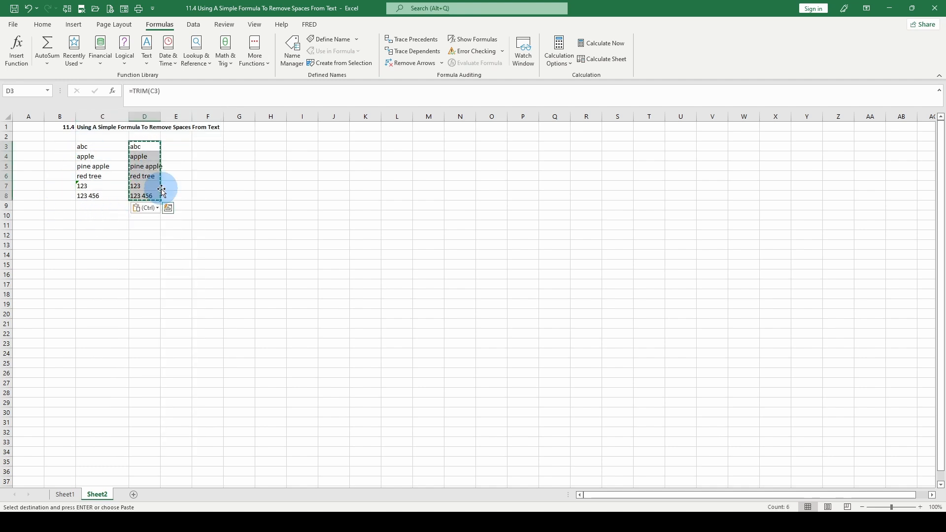
pyautogui.press('Delete')
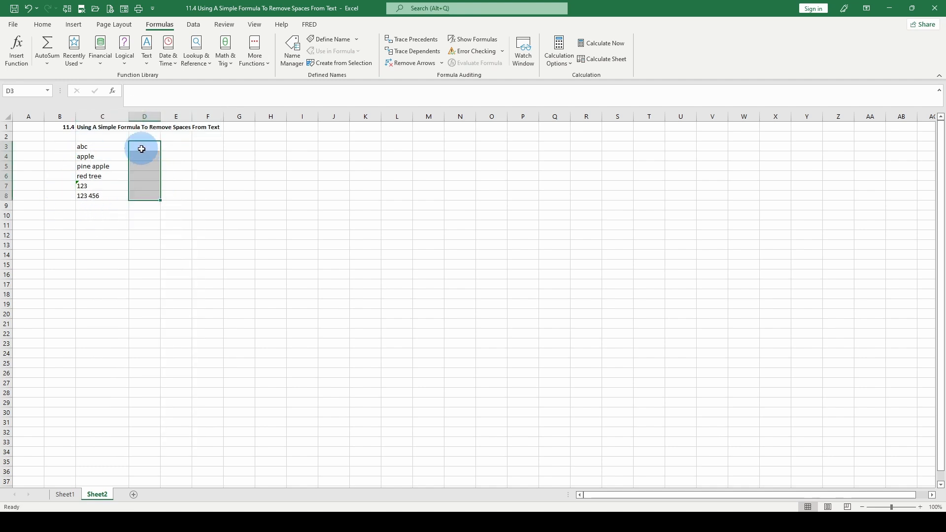
# Step: Convert the 123 stored as text in C7 to a real number
pyautogui.click(91, 186)
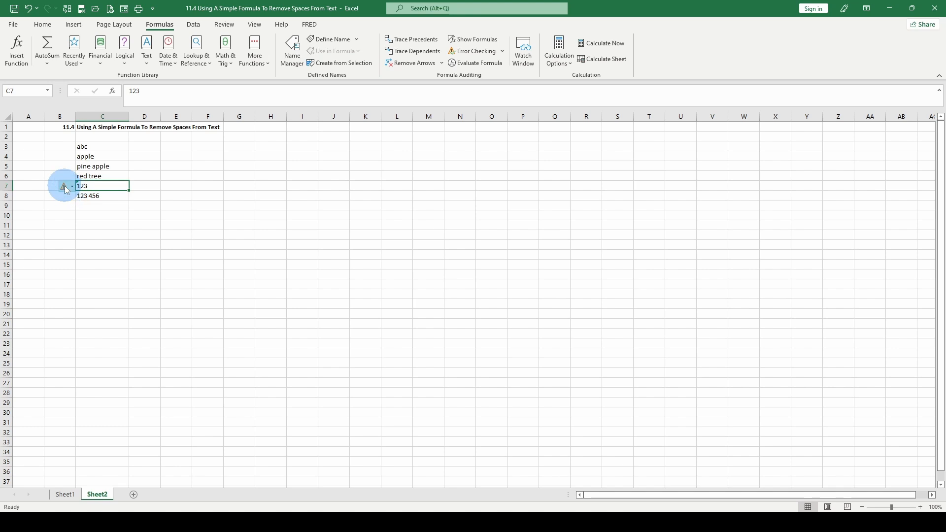
pyautogui.click(72, 187)
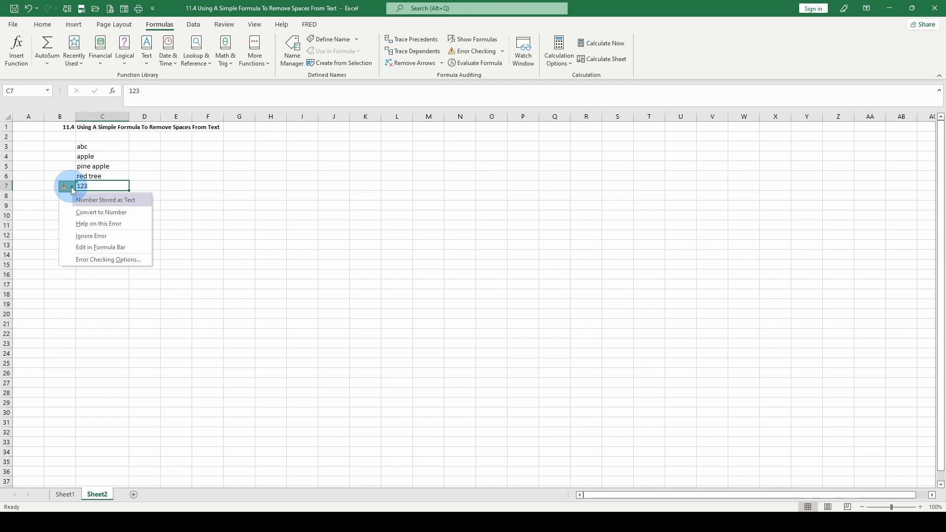
pyautogui.click(89, 212)
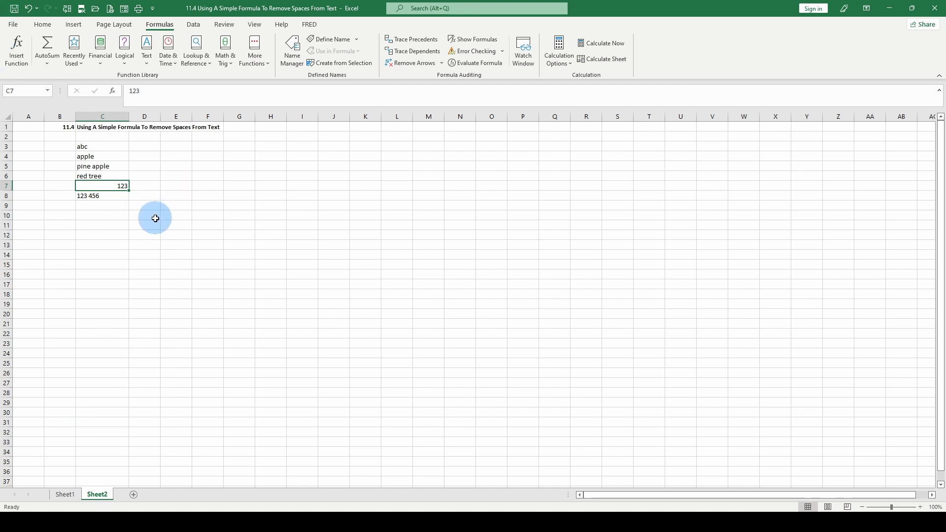
pyautogui.click(151, 238)
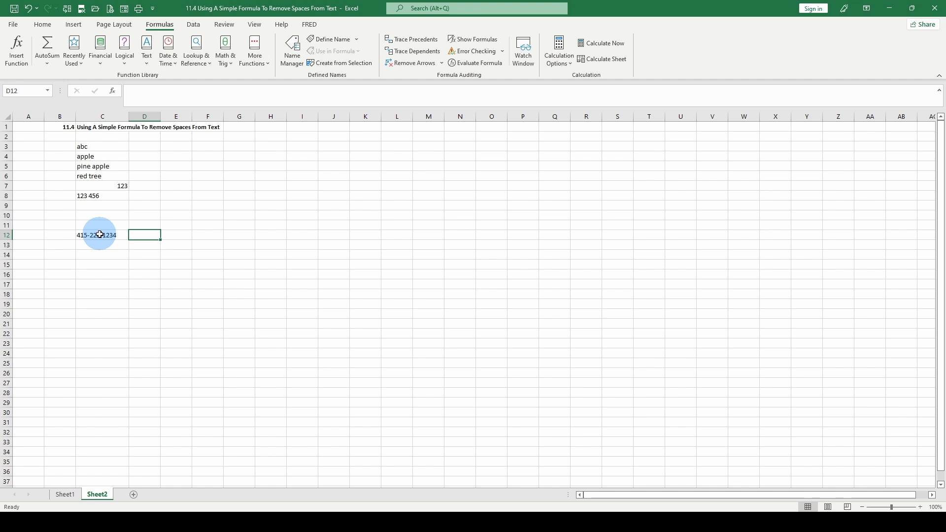
# Step: Re-edit and commit the phone number in C12
pyautogui.click(147, 57)
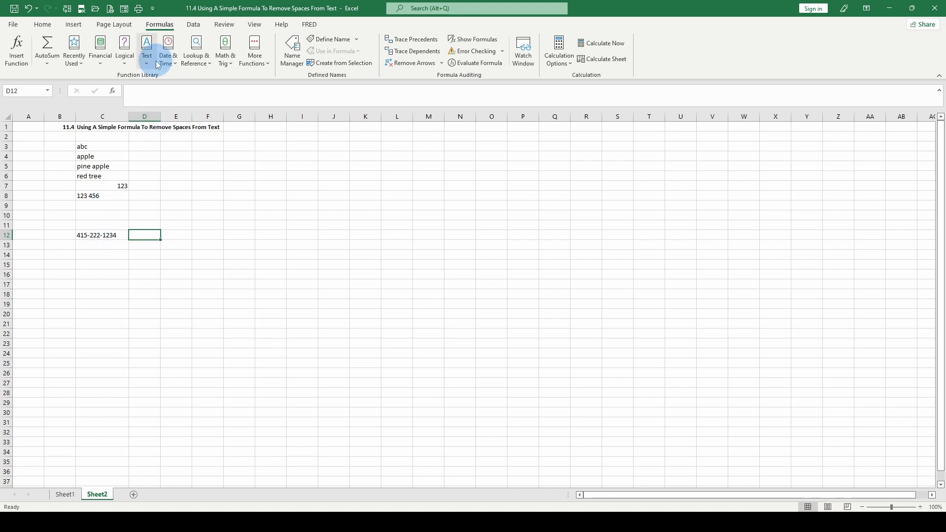
pyautogui.click(104, 254)
pyautogui.click(96, 235)
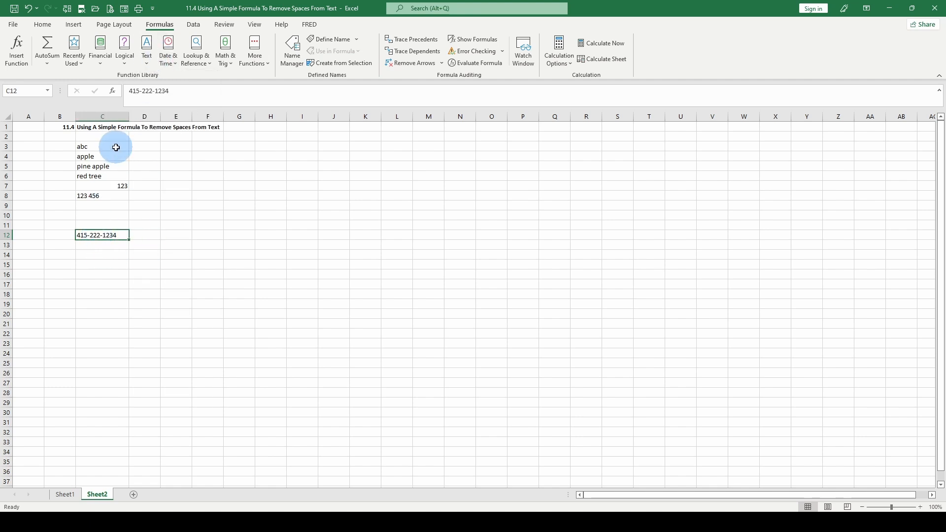
pyautogui.click(179, 93)
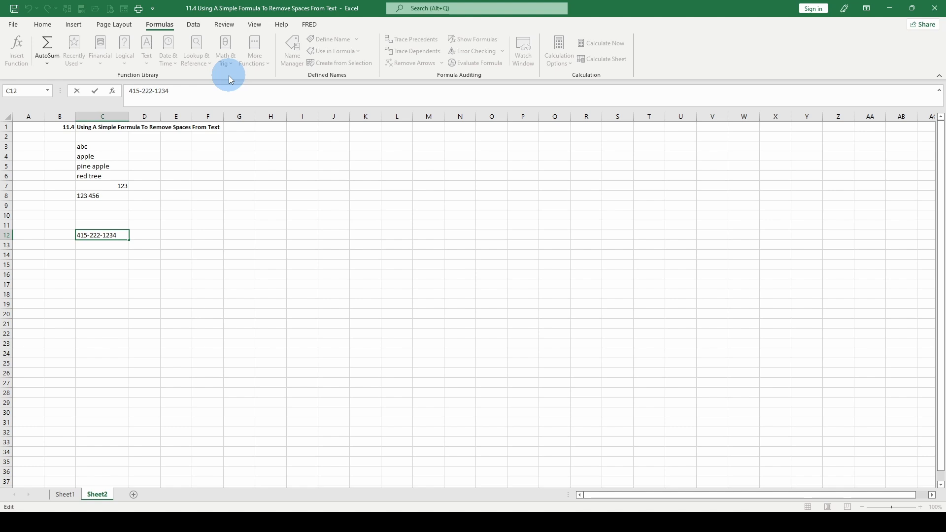
pyautogui.press('Tab')
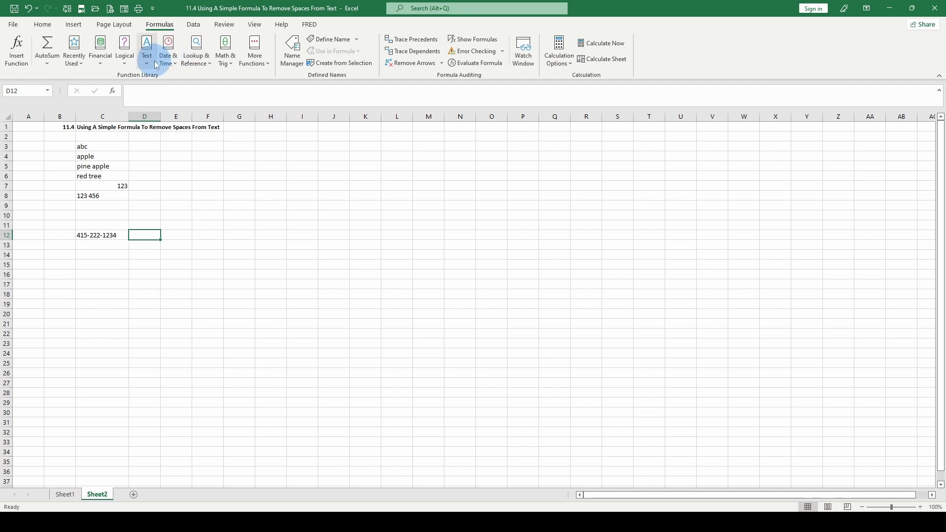
# Step: Insert =RIGHT(C12,8) in D12 to get the phone number's last 8 characters
pyautogui.click(155, 60)
pyautogui.click(164, 322)
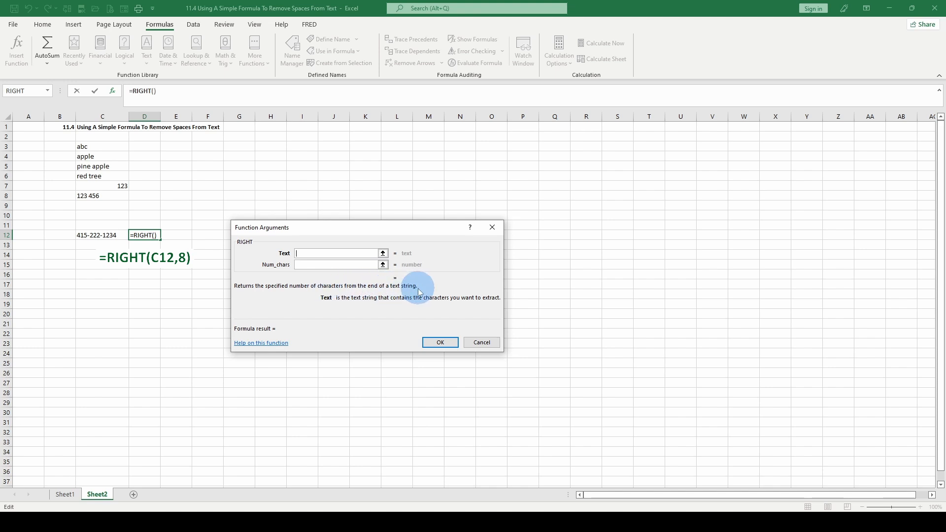
pyautogui.click(105, 236)
pyautogui.click(344, 264)
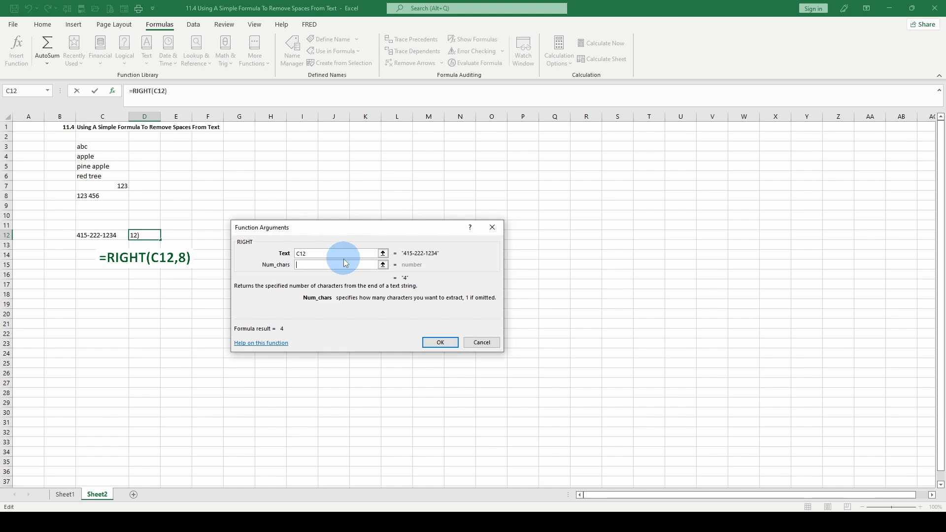
pyautogui.write('8')
pyautogui.click(441, 342)
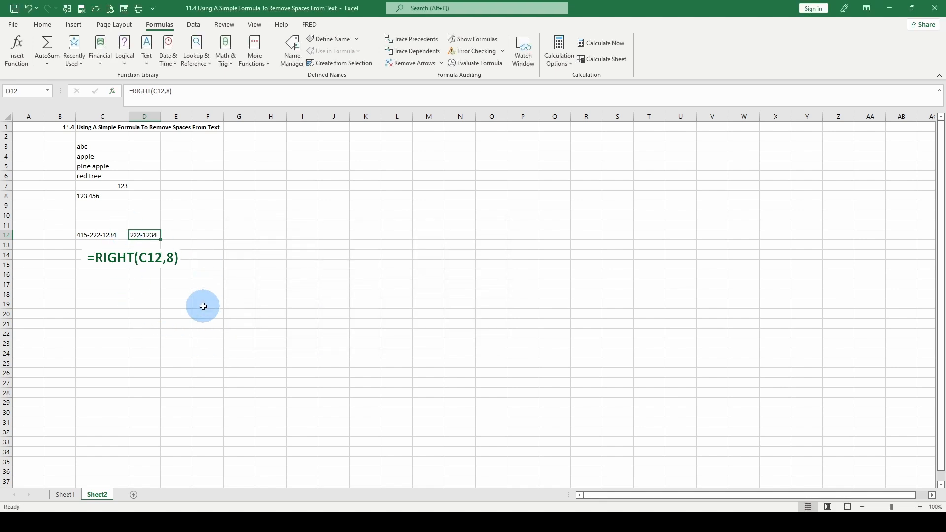
# Step: Enter =LEFT(C12,3) in D13 for the first three digits
pyautogui.click(147, 247)
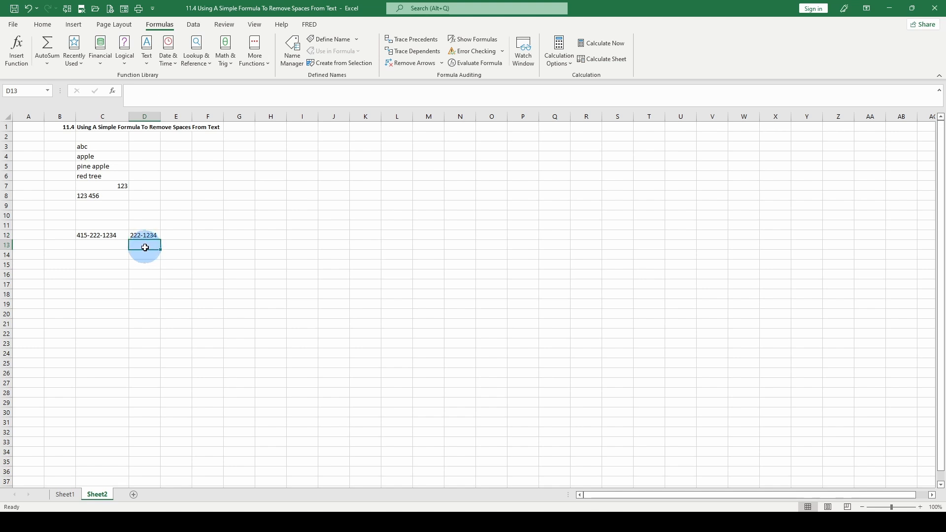
pyautogui.write('=')
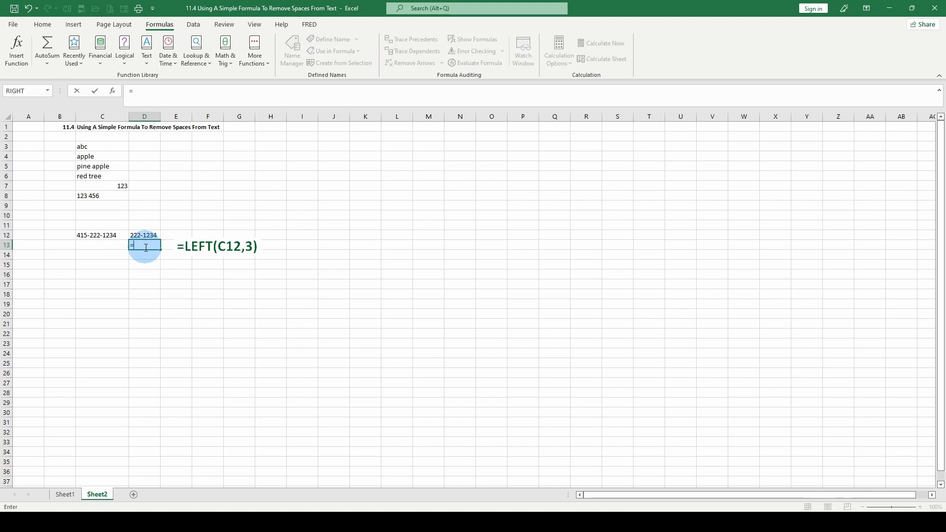
pyautogui.write('left(')
pyautogui.click(97, 239)
pyautogui.write(',3')
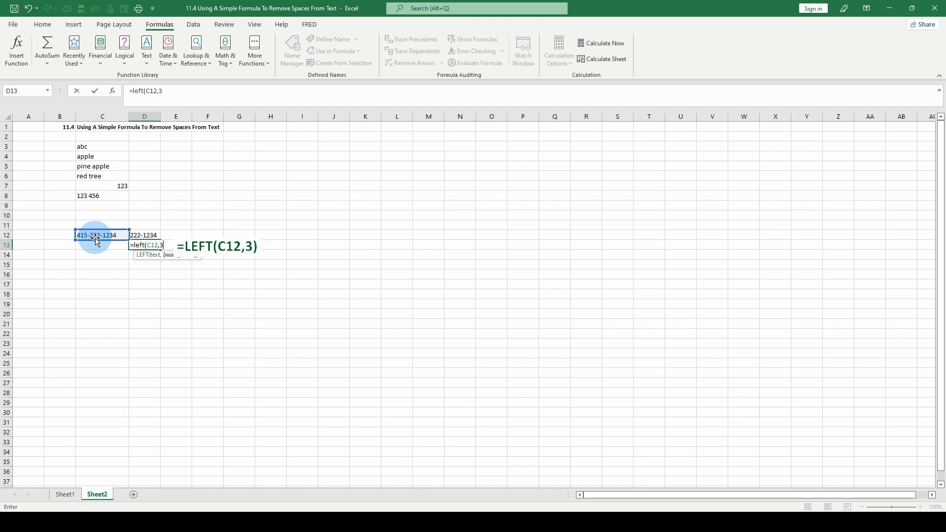
pyautogui.press('Return')
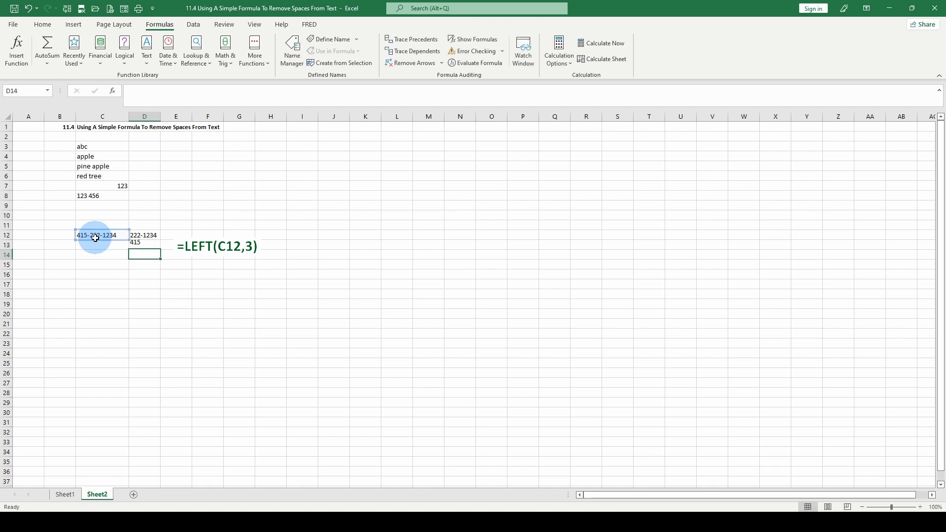
pyautogui.press('Up')
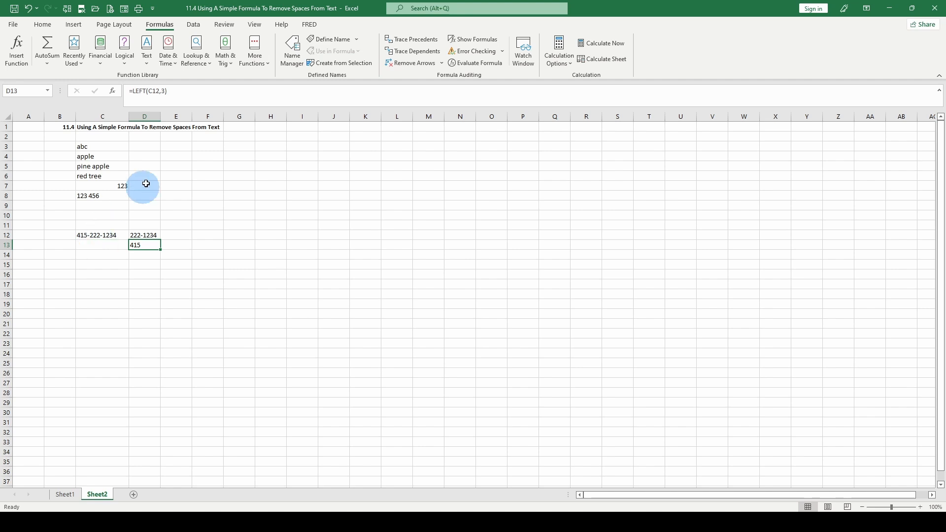
pyautogui.click(140, 253)
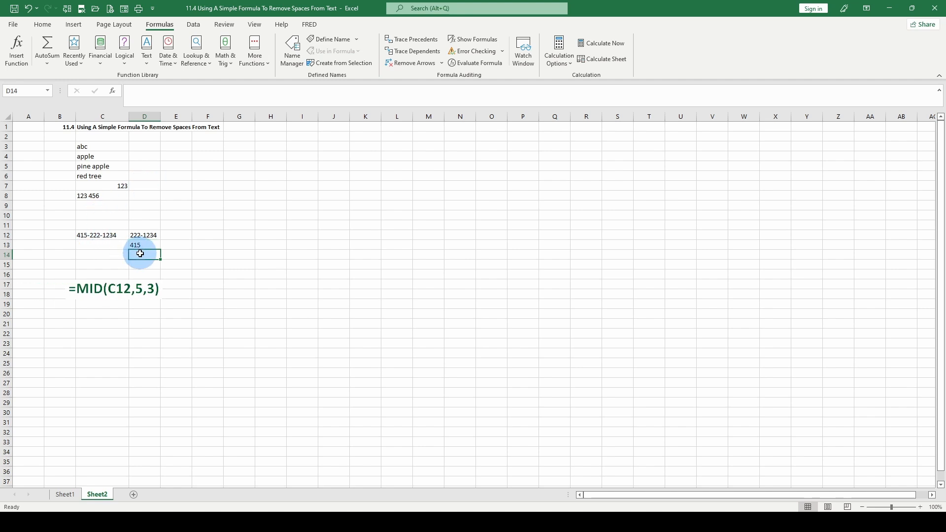
# Step: Insert =MID(C12,5,3) in D14 from Formulas > Text, returning 222
pyautogui.write('=mid')
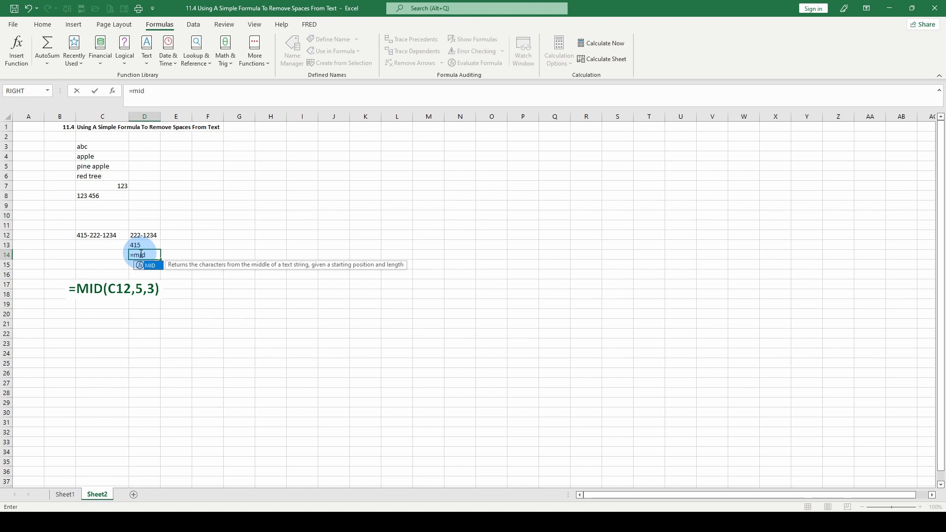
pyautogui.press('BackSpace')
pyautogui.press('BackSpace')
pyautogui.press('BackSpace')
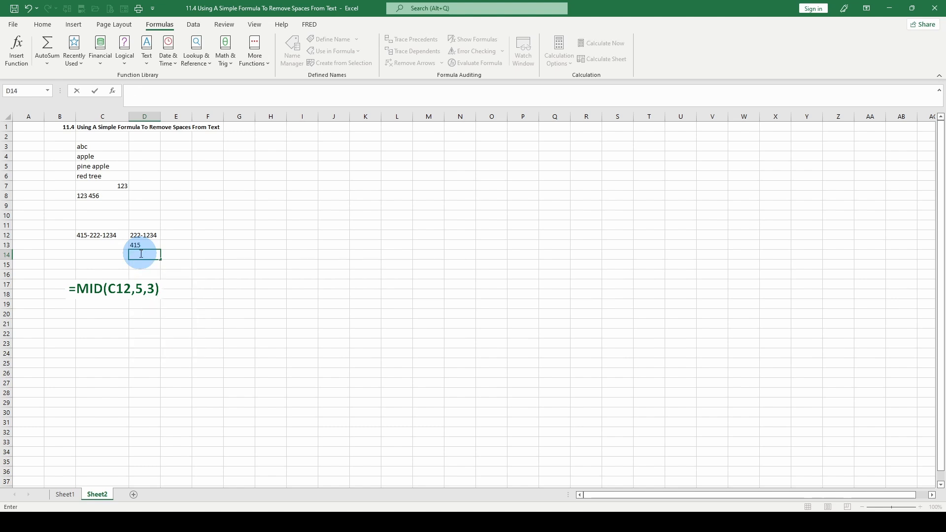
pyautogui.click(150, 62)
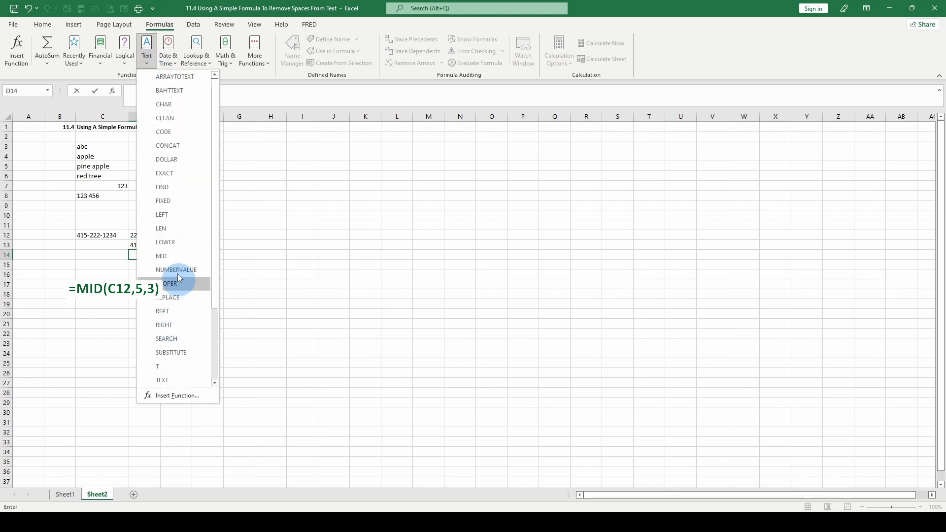
pyautogui.click(168, 255)
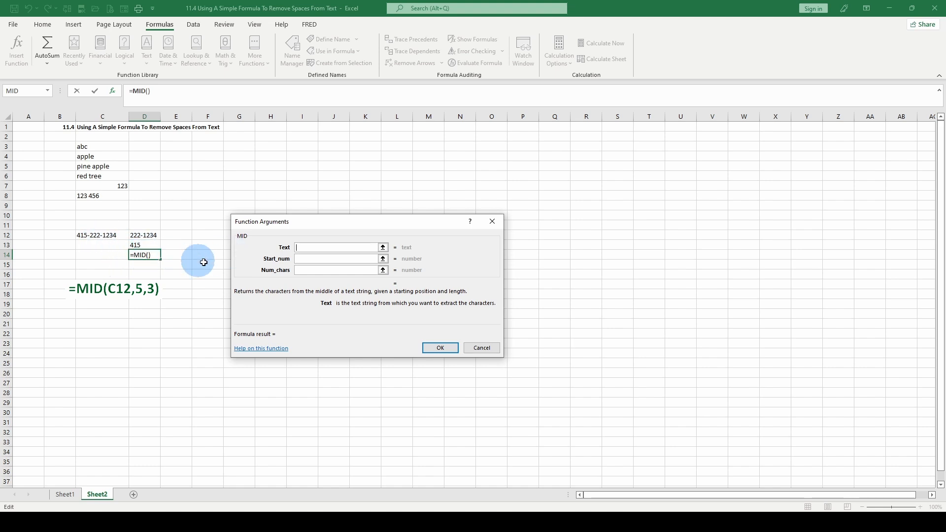
pyautogui.click(93, 235)
pyautogui.click(316, 259)
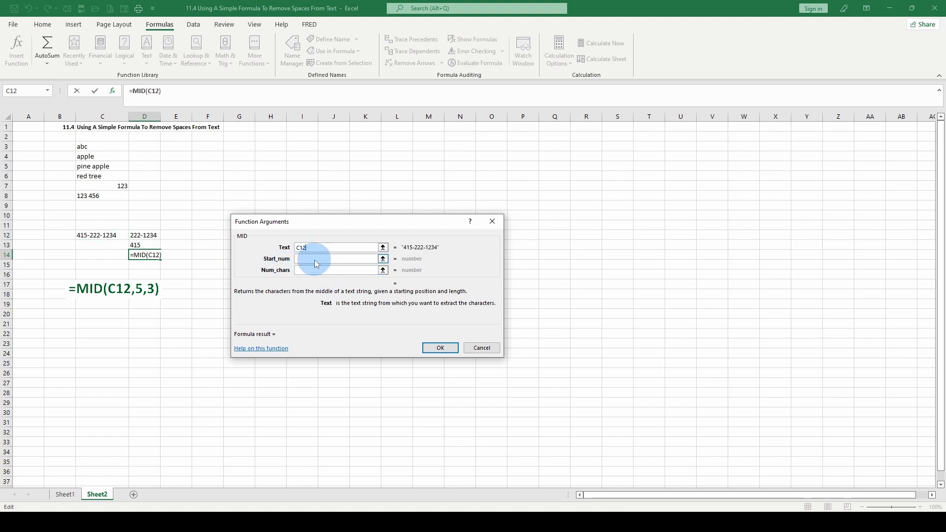
pyautogui.write('5')
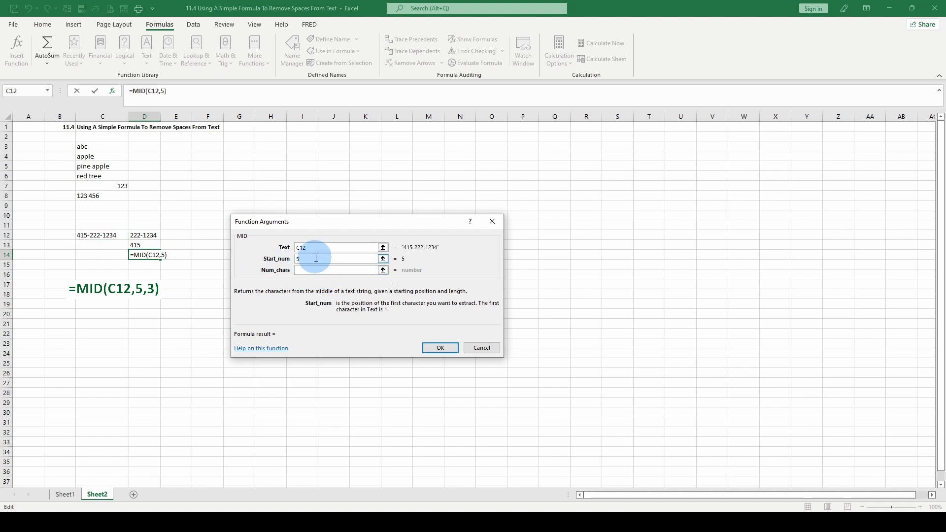
pyautogui.click(315, 270)
pyautogui.write('3')
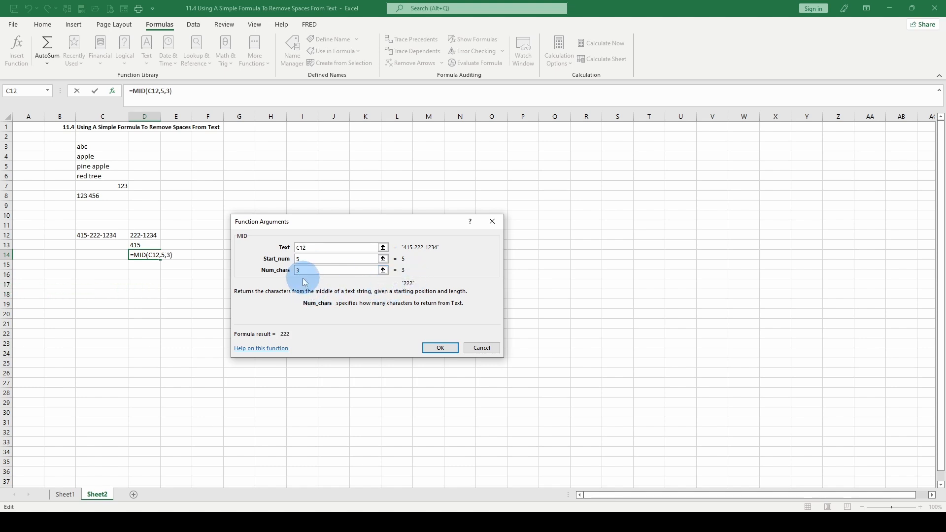
pyautogui.click(436, 347)
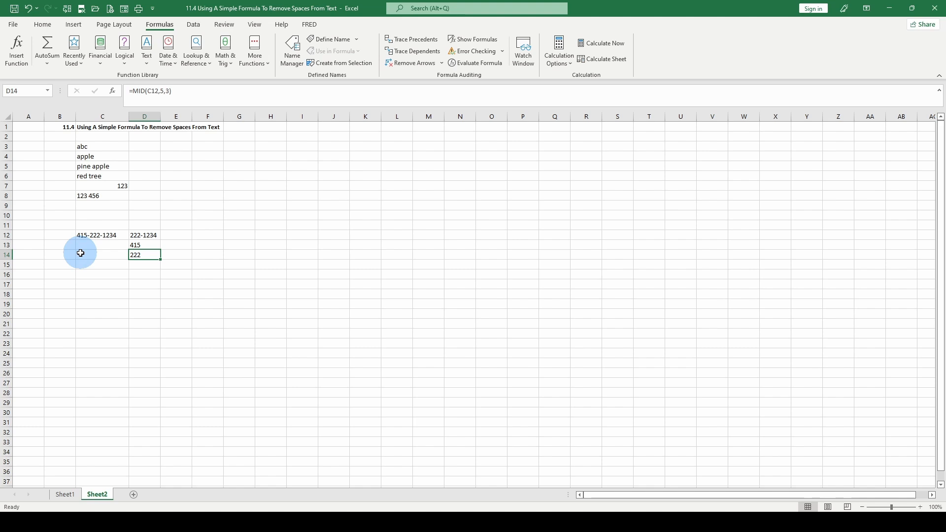
pyautogui.click(145, 264)
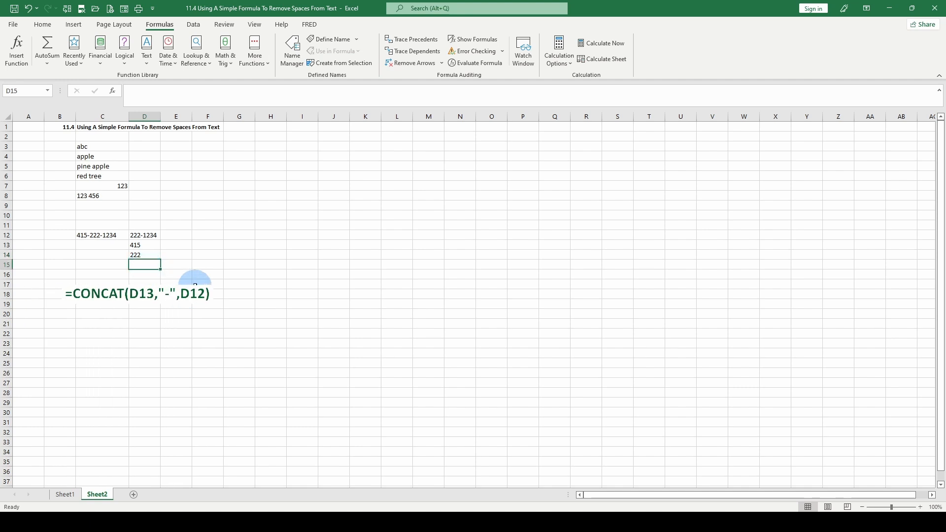
pyautogui.click(152, 65)
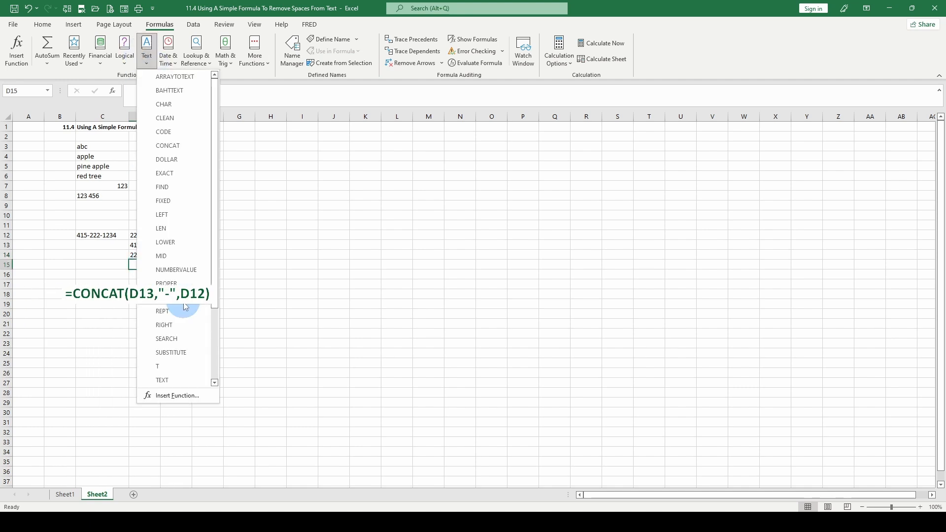
pyautogui.click(163, 144)
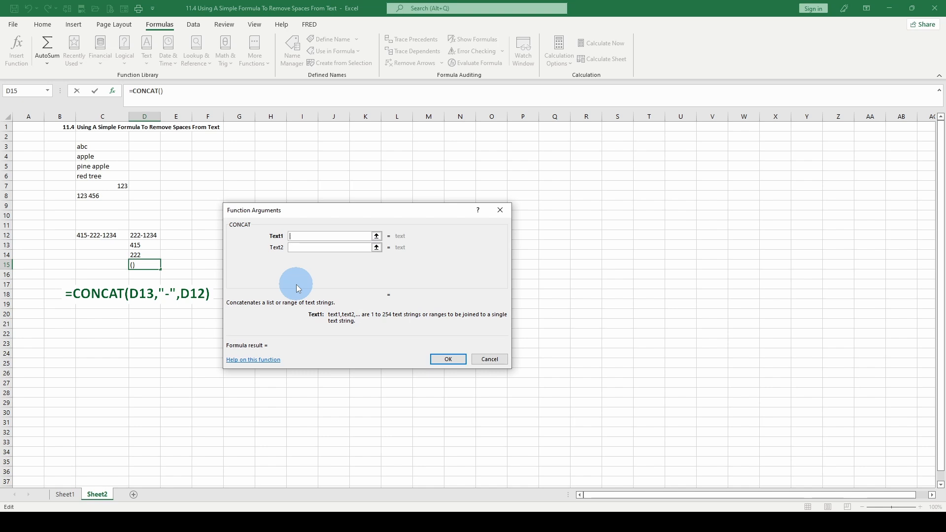
pyautogui.click(147, 245)
pyautogui.click(298, 248)
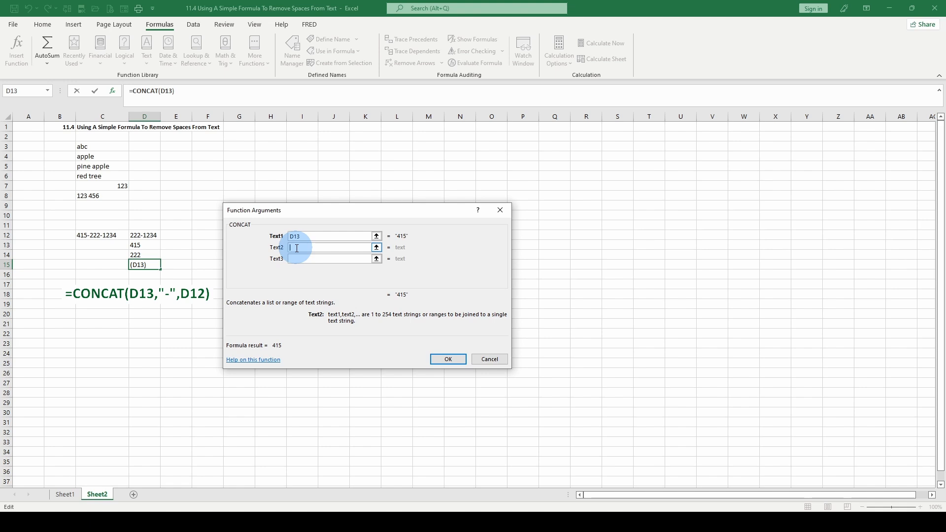
pyautogui.write('-')
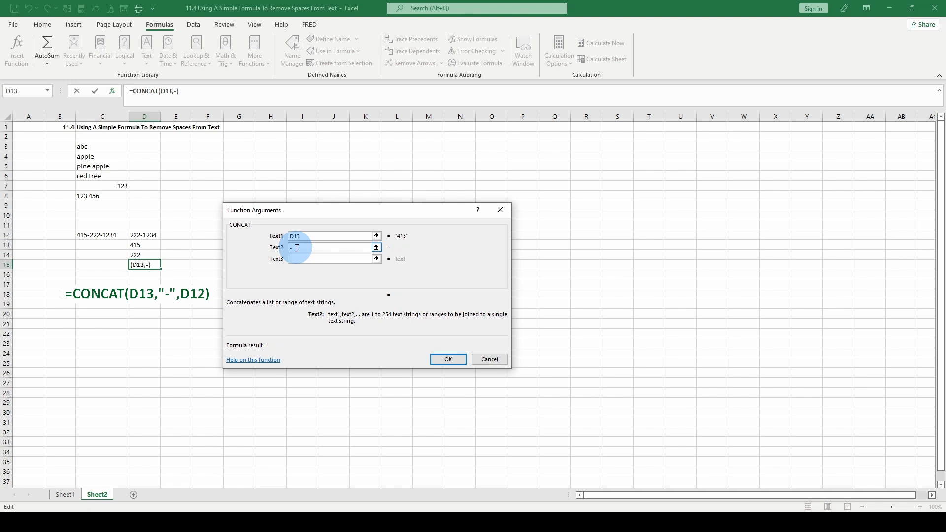
pyautogui.click(146, 236)
pyautogui.click(146, 235)
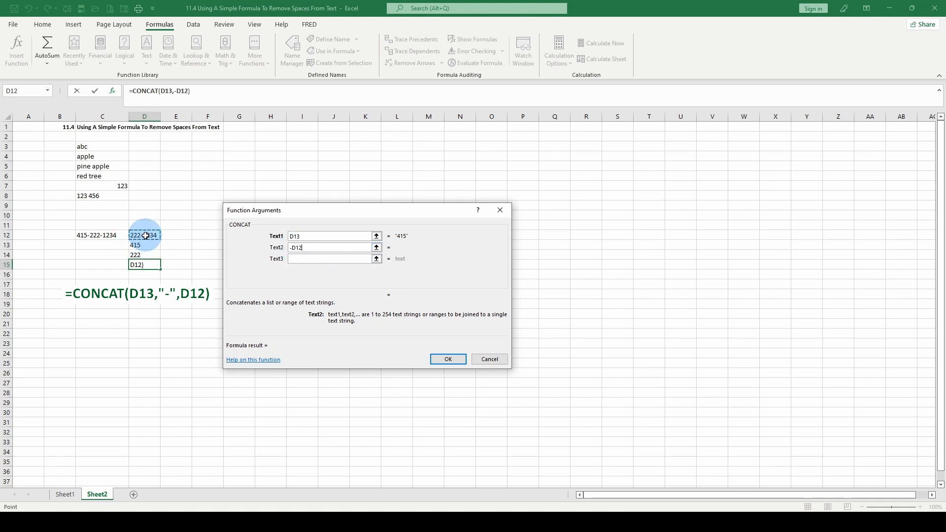
pyautogui.press('BackSpace')
pyautogui.press('BackSpace')
pyautogui.press('BackSpace')
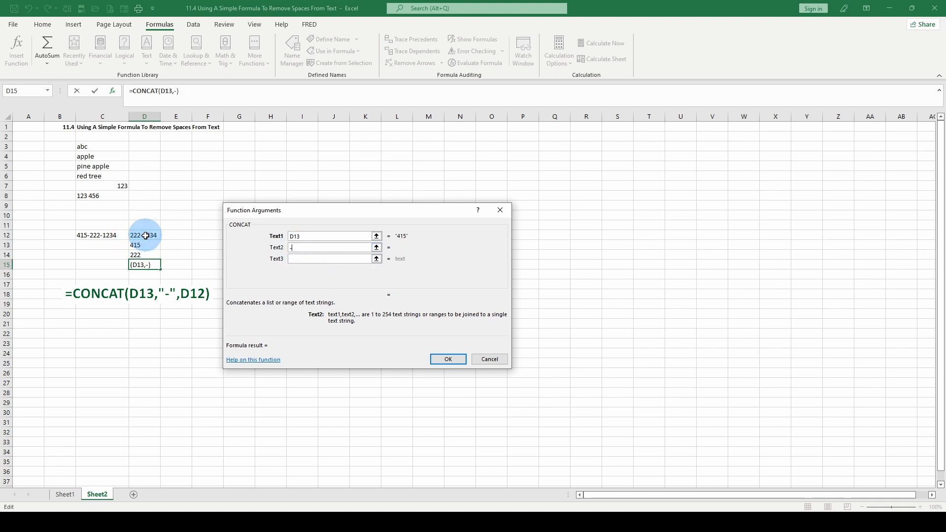
pyautogui.click(301, 259)
pyautogui.write('D12')
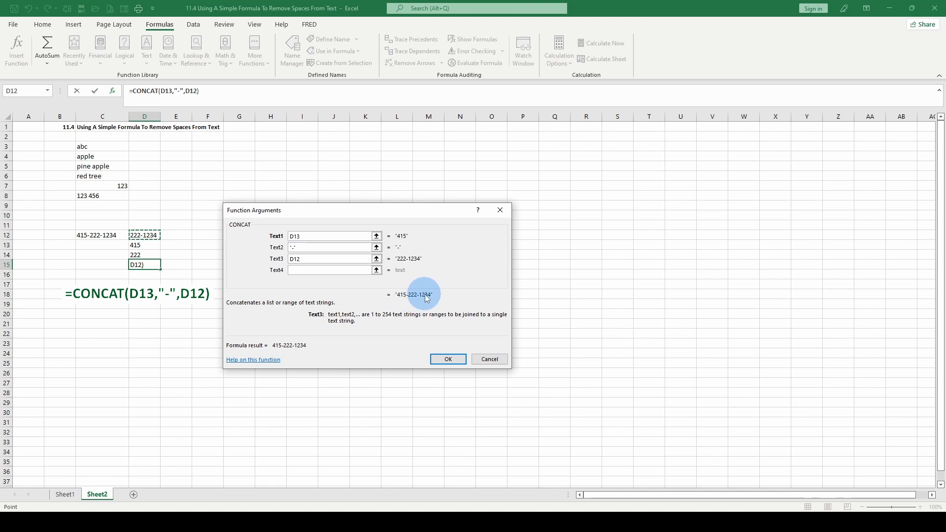
pyautogui.click(453, 359)
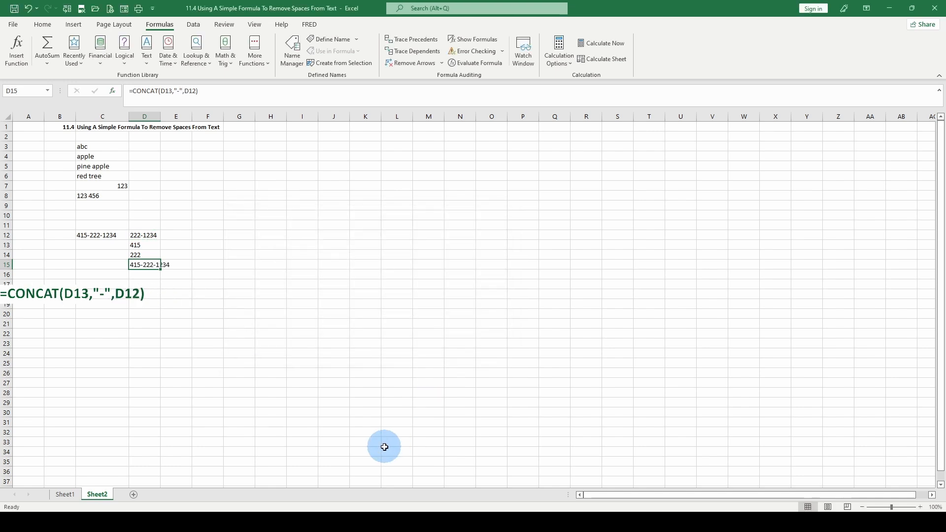
# Step: Widen column D and enter =FORMULATEXT(D12) in E12
pyautogui.moveTo(160, 117); pyautogui.dragTo(174, 118)
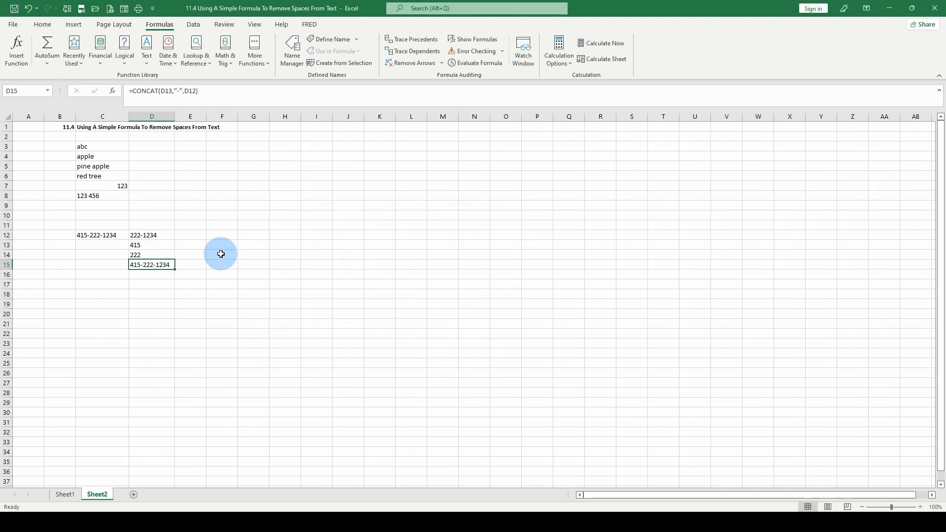
pyautogui.click(192, 234)
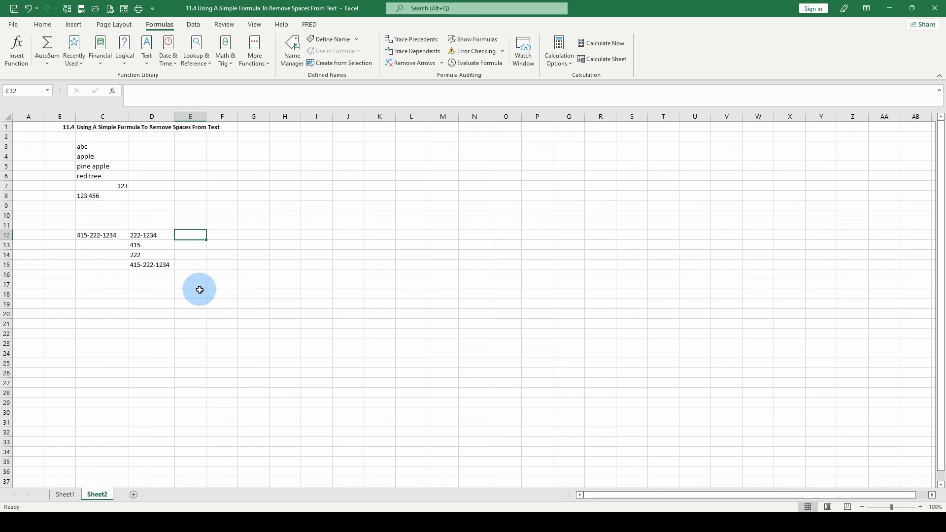
pyautogui.write('=f')
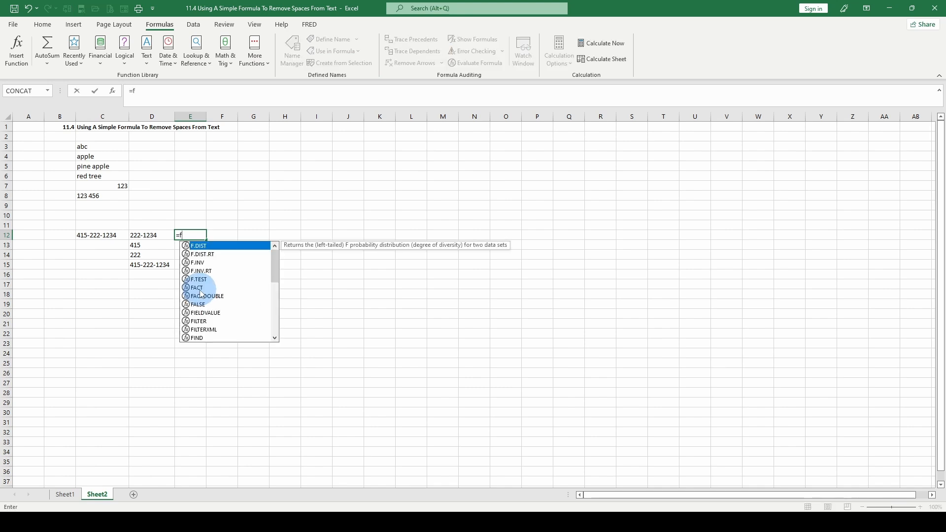
pyautogui.write('or')
pyautogui.doubleClick(200, 290)
pyautogui.click(148, 234)
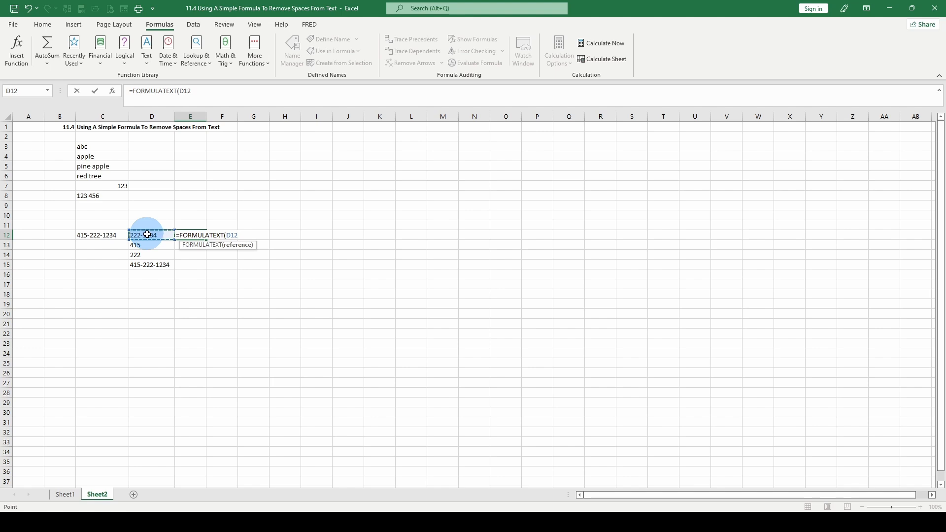
pyautogui.press('Return')
# Step: Fill the FORMULATEXT formula down through E15 and widen column E to show it
pyautogui.moveTo(189, 234); pyautogui.dragTo(190, 260)
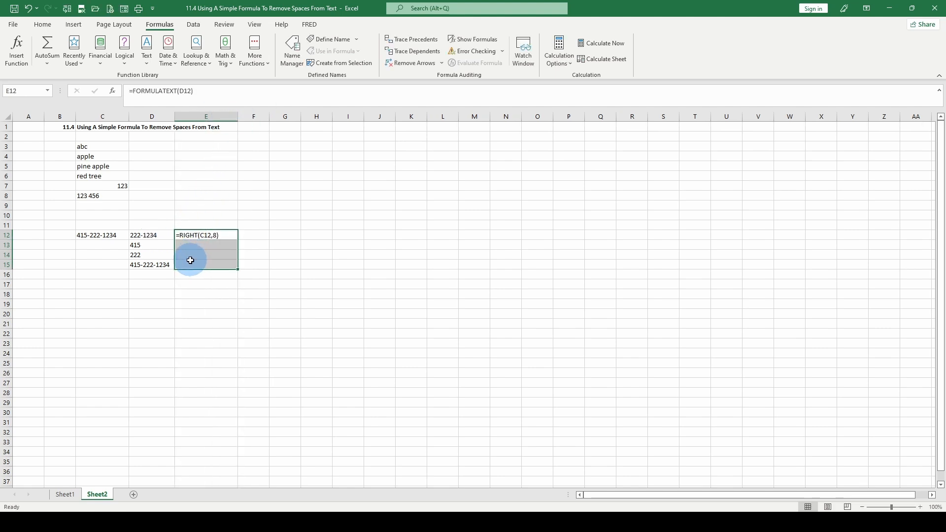
pyautogui.hotkey('ctrl', 'd')
pyautogui.moveTo(238, 117); pyautogui.dragTo(259, 119)
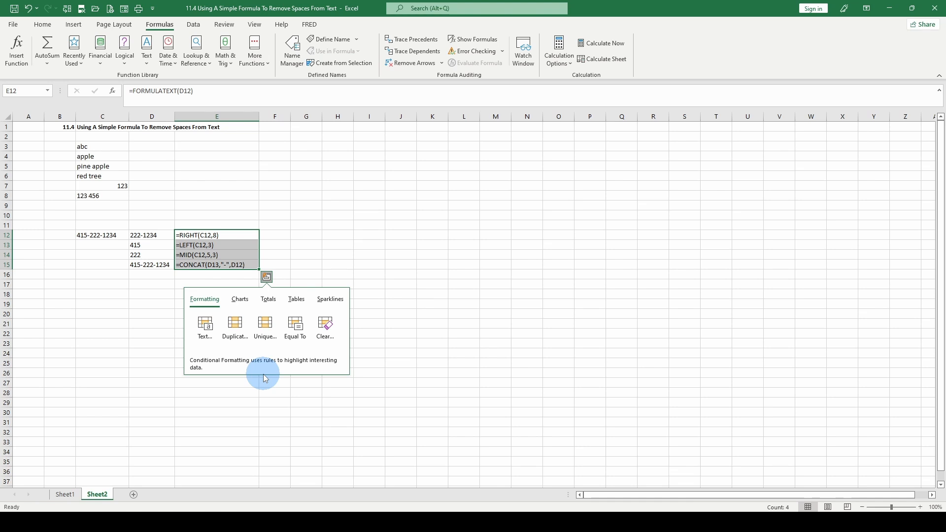